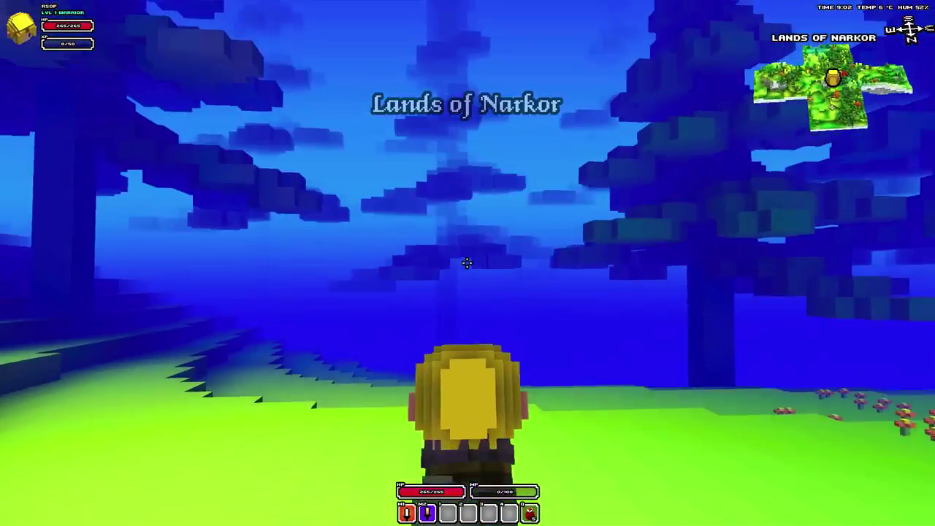
Step: Run the character down the forested hillside, jump into the round grassy hollow and continue toward the flower-covered ledges
key("w")
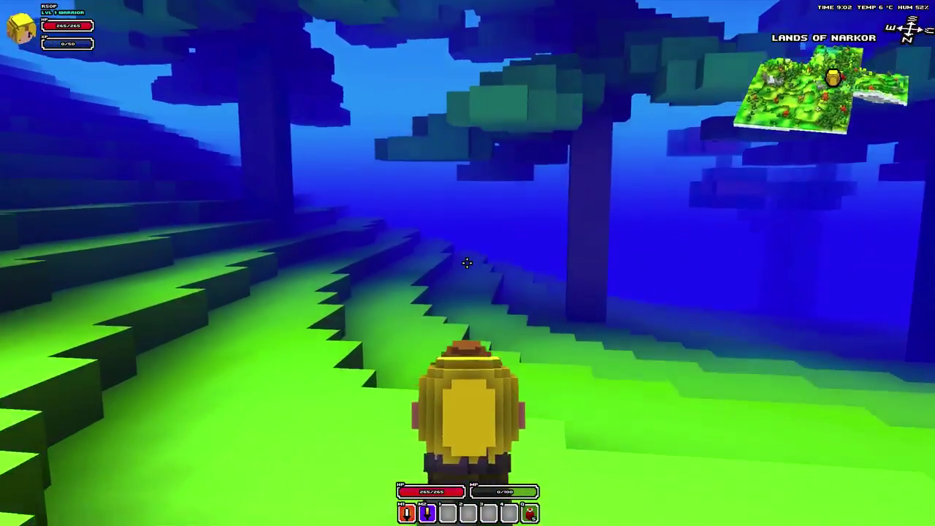
key("w")
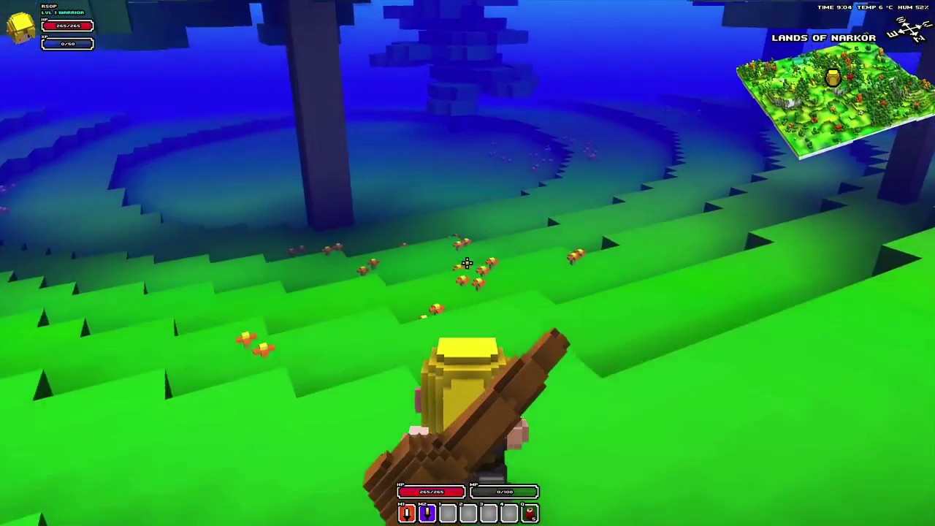
key("w")
key("space")
key("space")
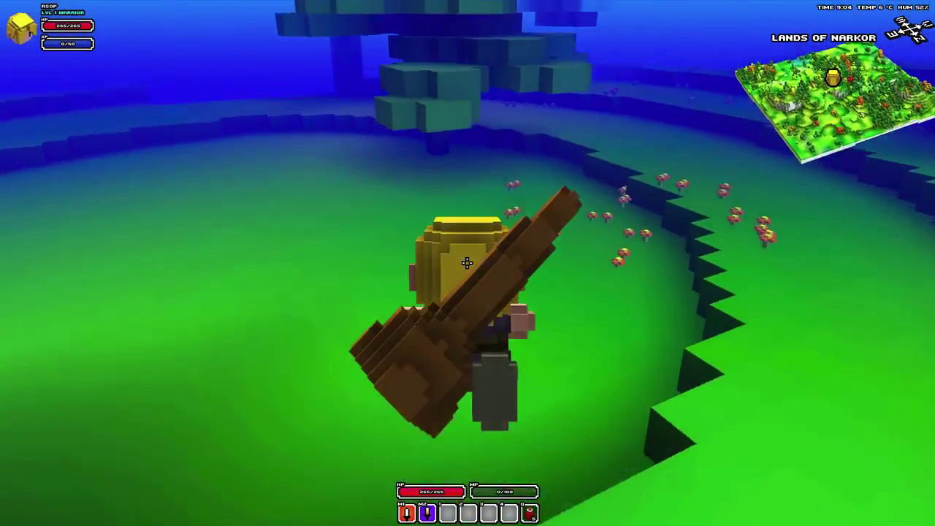
key("w")
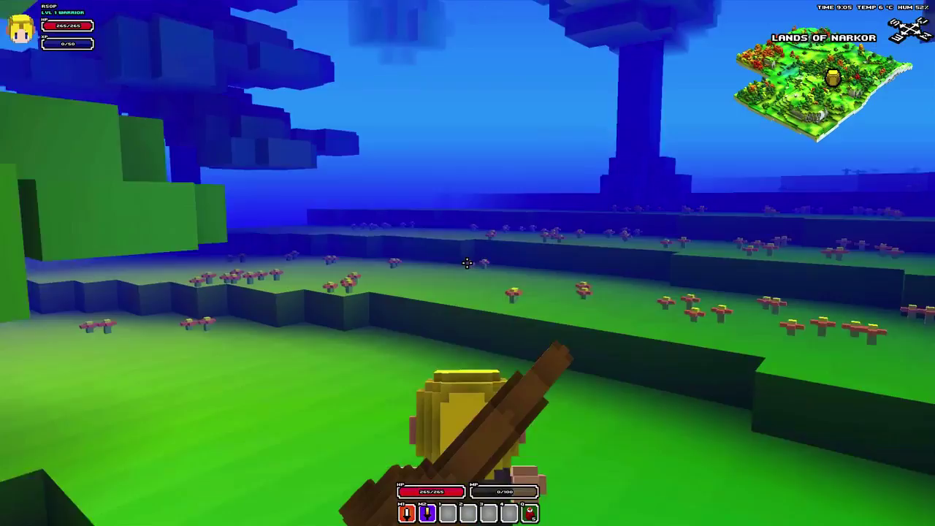
key("w")
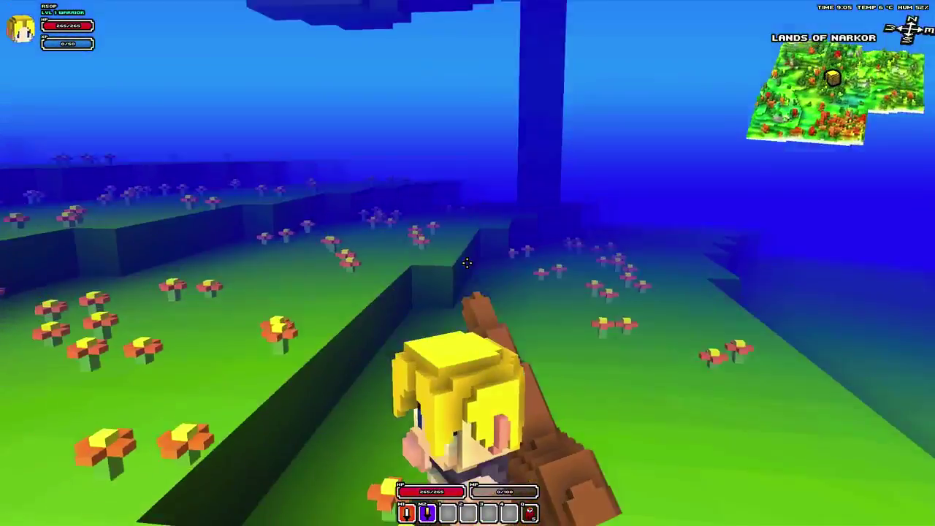
Step: Run through the flower meadow past the large tree trunks and jump up to the ledge where the ferns grow
key("w")
key("space")
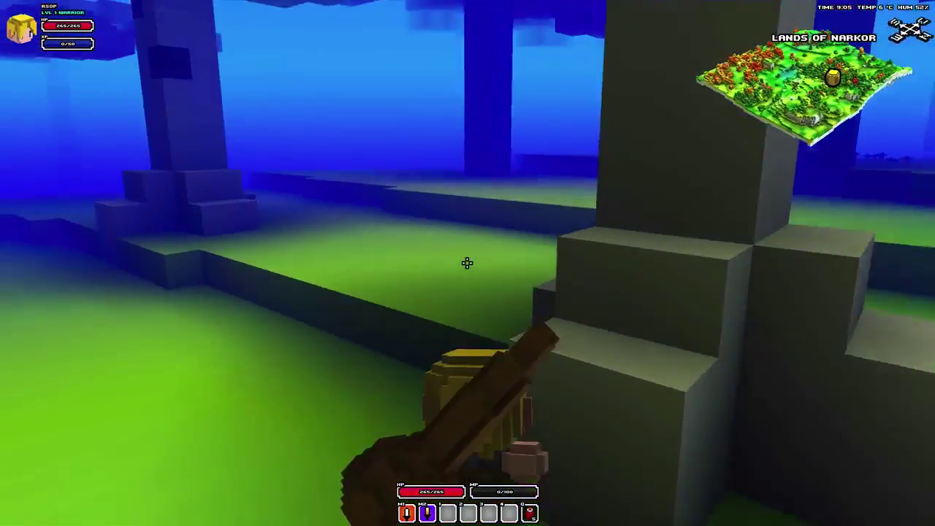
key("w")
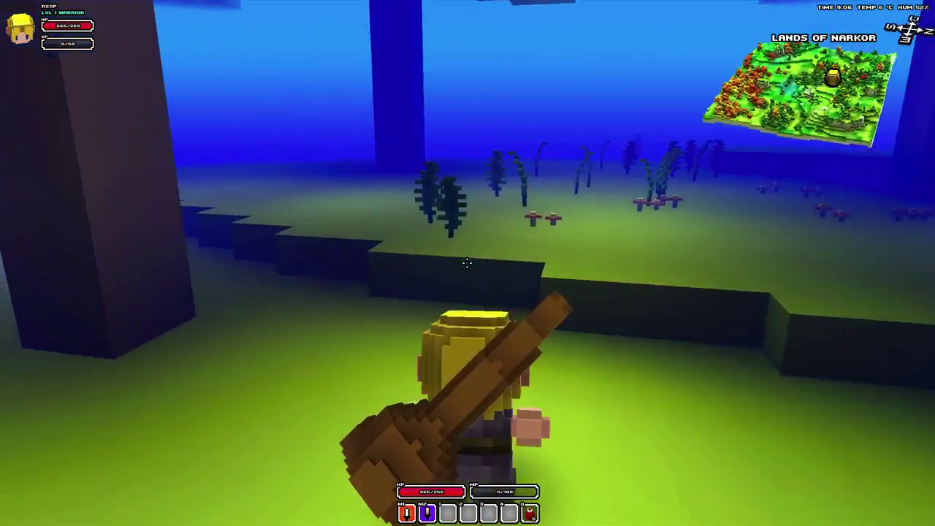
key("w")
key("space")
key("w")
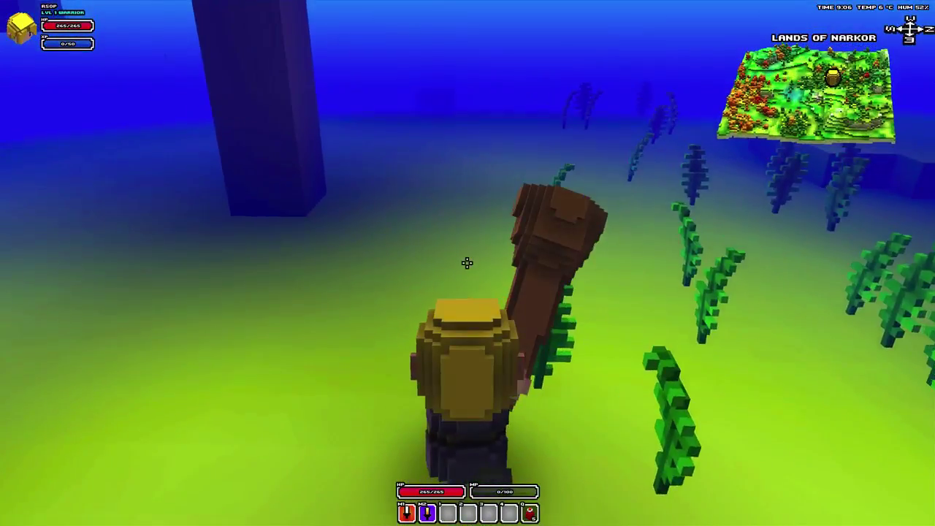
Step: Run through the woods to the ginseng plant, break it with the wooden weapon and collect two ginseng roots
key("w")
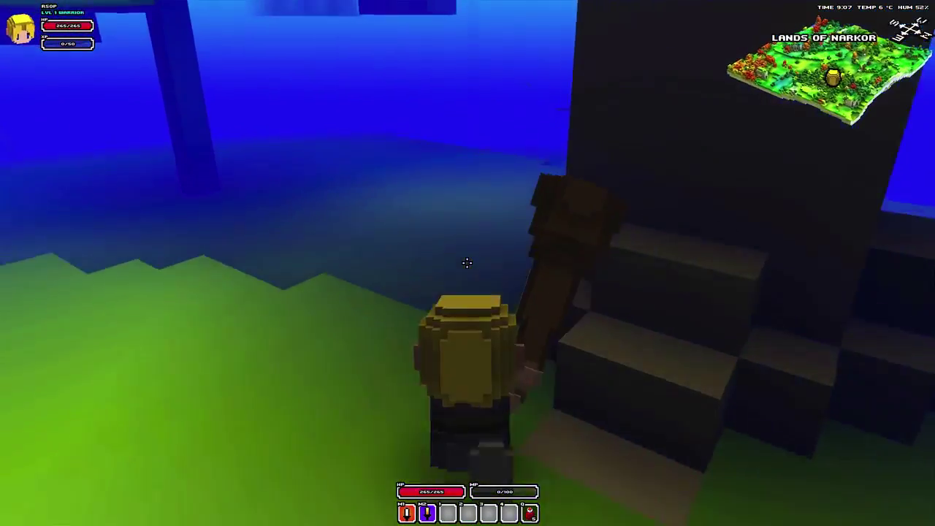
key("w")
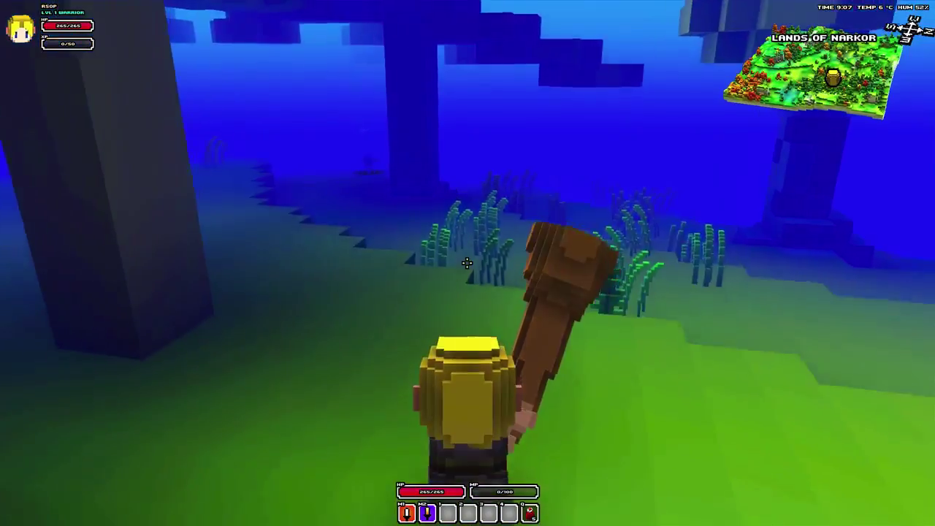
key("w")
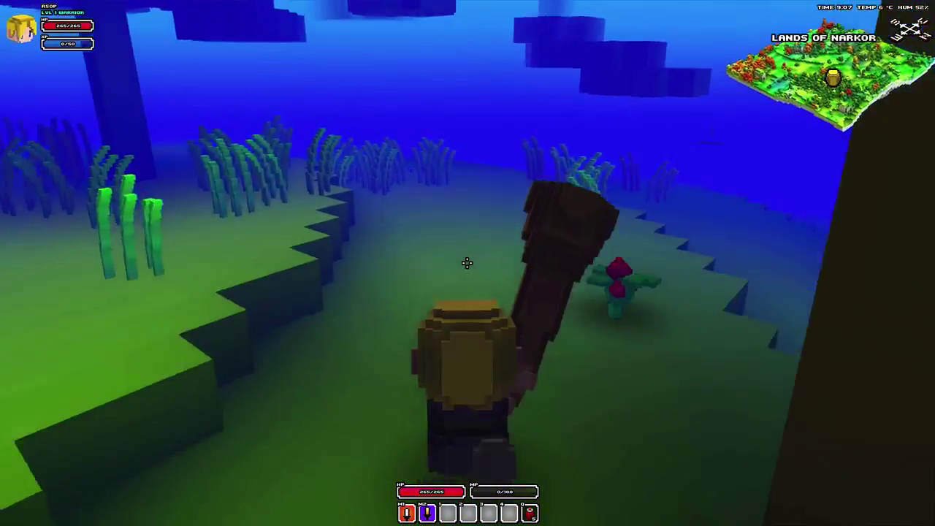
key("w")
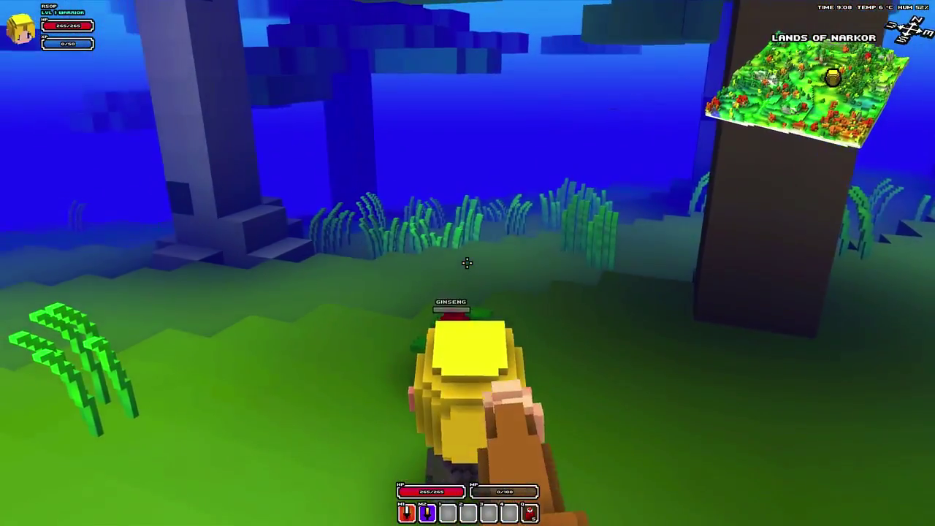
left_click(467, 263)
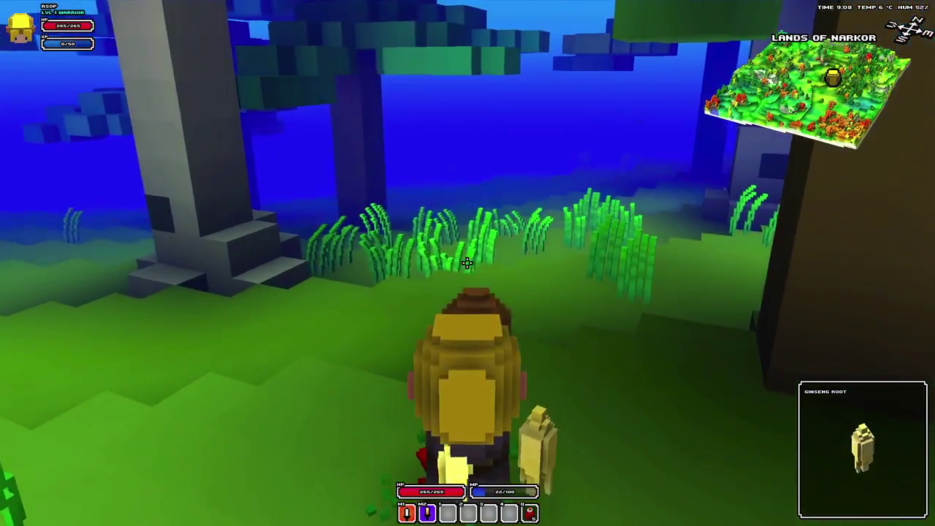
key("e")
key("e")
Step: Cross the open meadow to the two undead and strike the green-haired one with the wooden weapon
key("w")
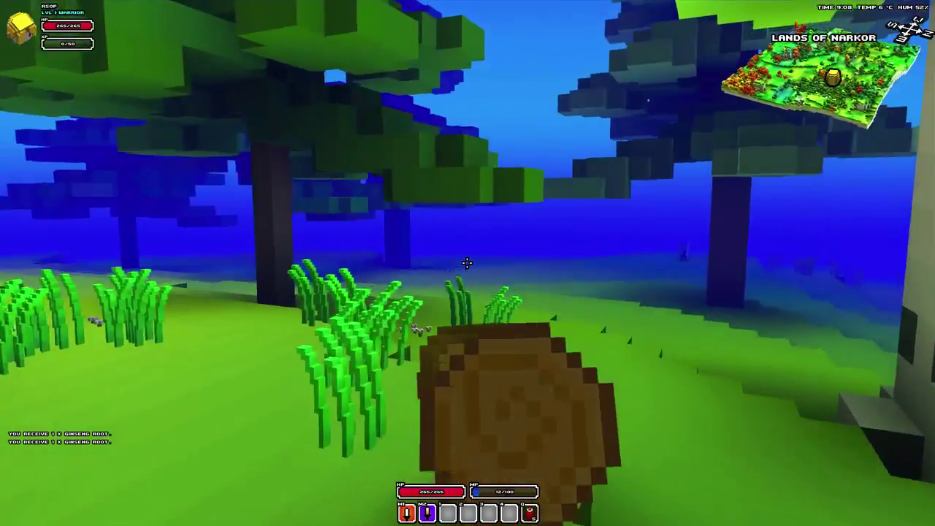
key("w")
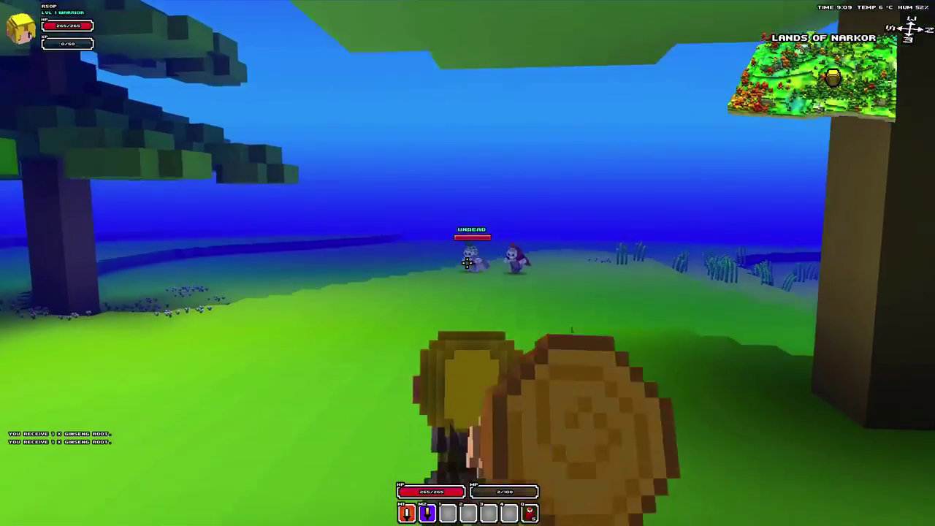
key("w")
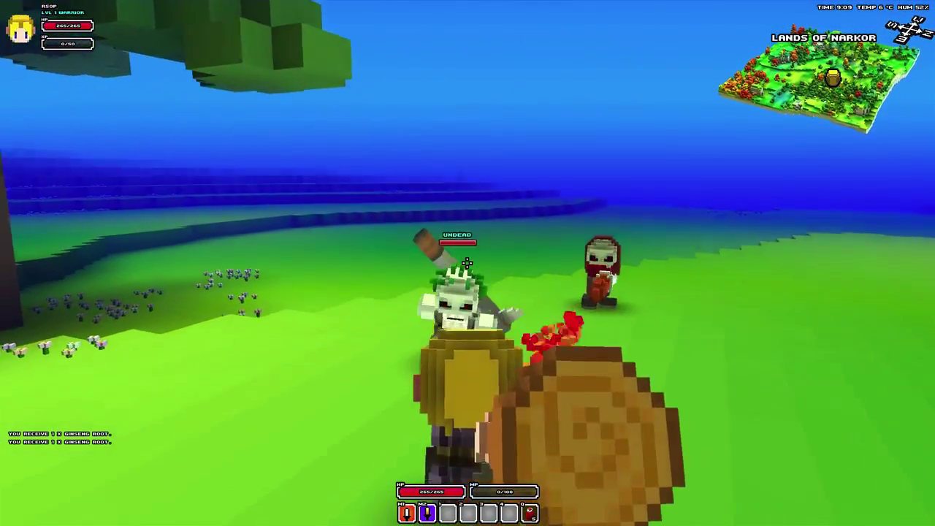
left_click(467, 263)
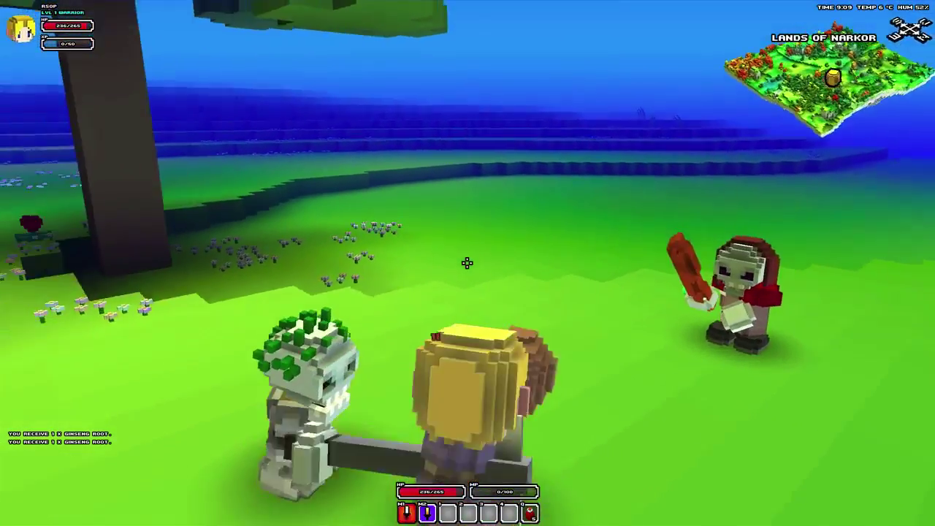
left_click(467, 263)
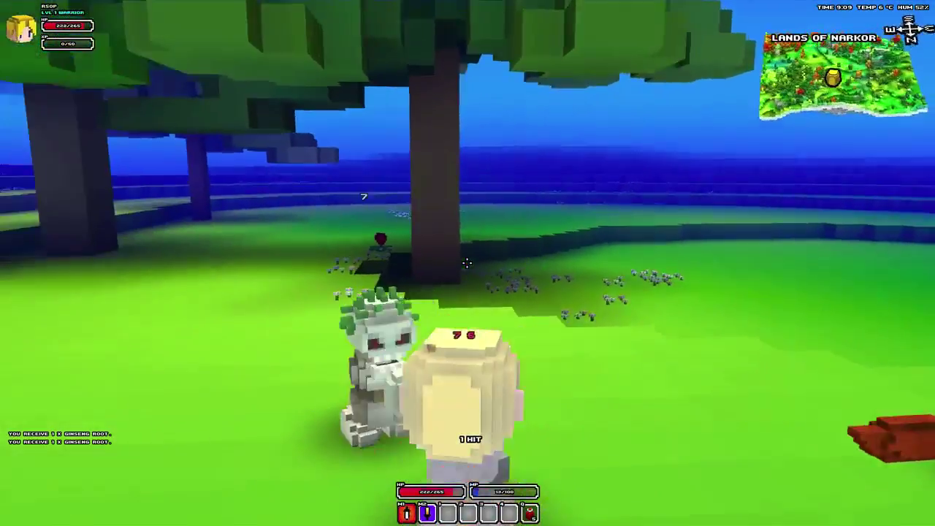
left_click(467, 263)
left_click(466, 263)
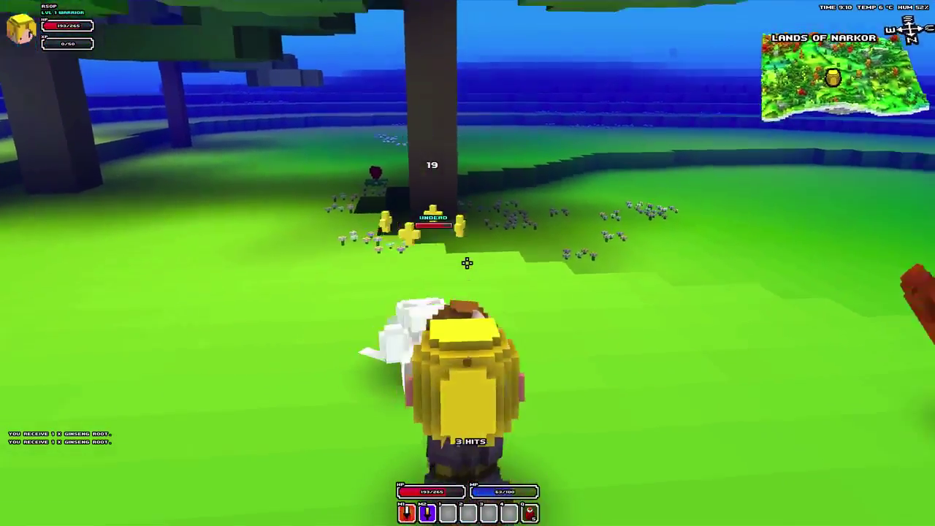
left_click(467, 263)
left_click(466, 263)
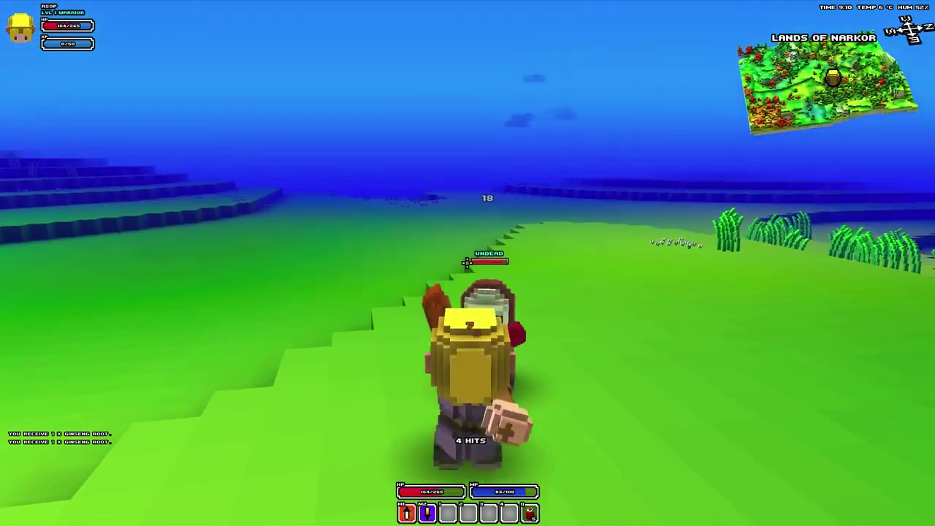
Step: Attack the red-hooded undead, continue striking both enemies and use the quick-slot item during the fight
left_click(466, 263)
left_click(467, 263)
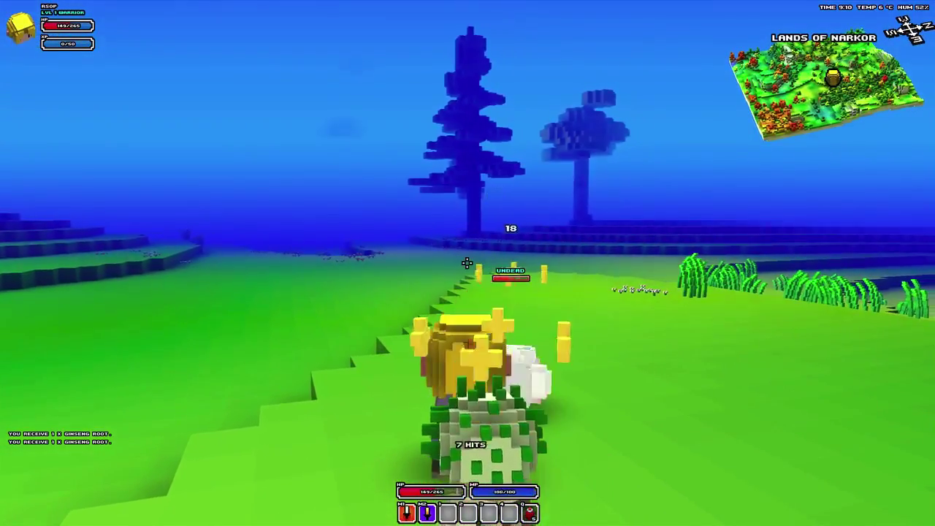
left_click(467, 263)
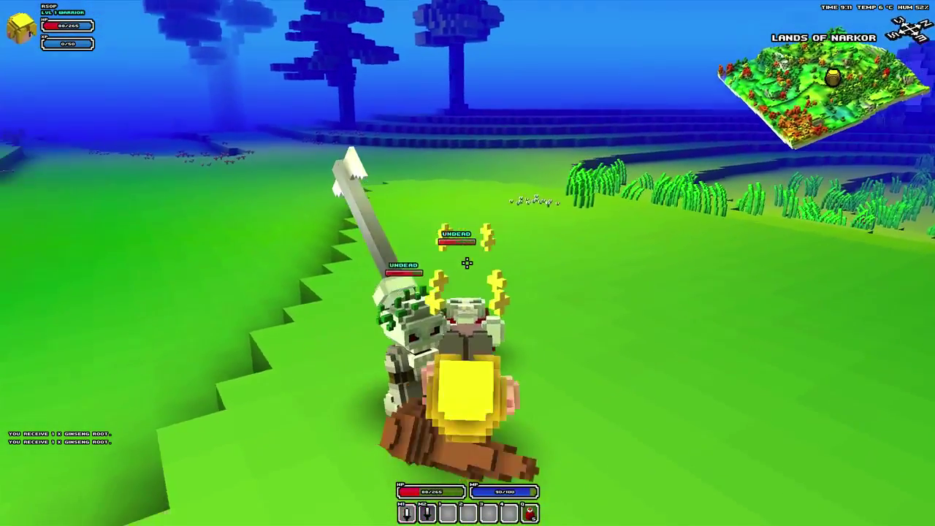
left_click(467, 263)
left_click(467, 263)
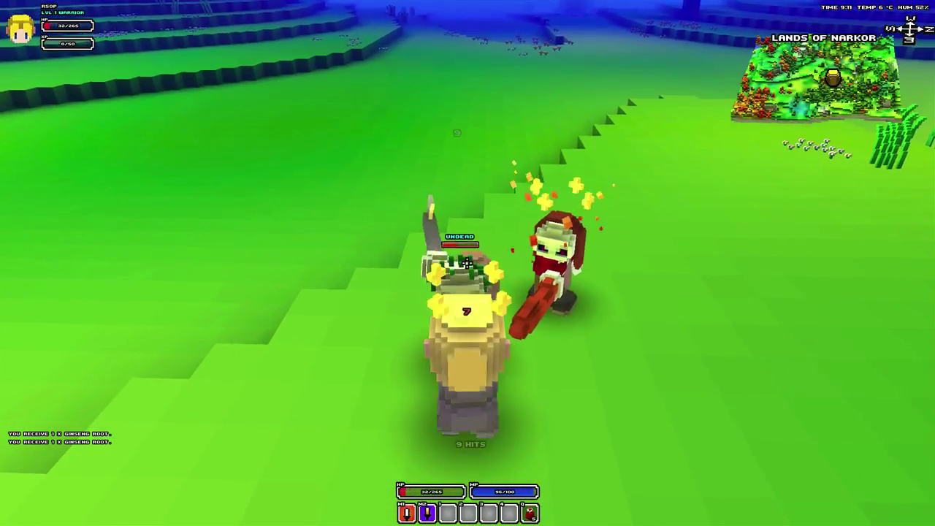
key("q")
left_click(467, 263)
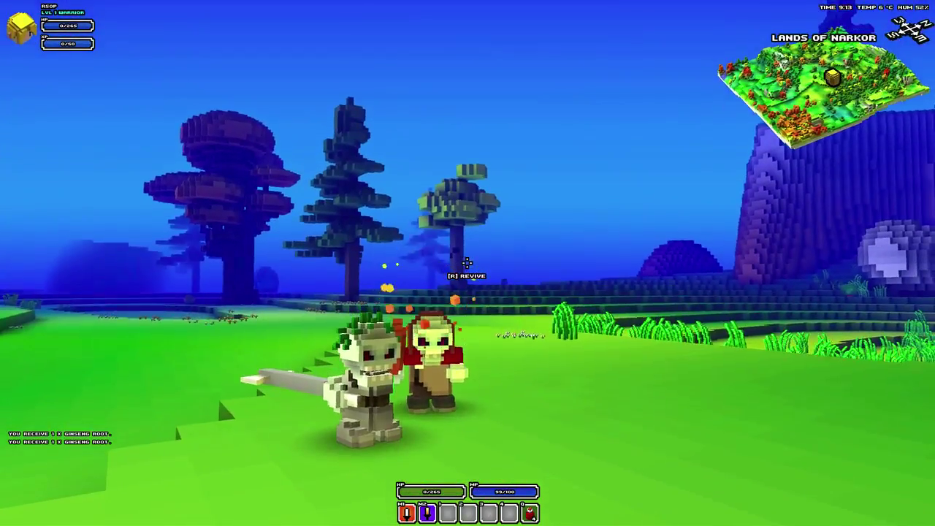
Step: Revive the fallen character and examine the winged statue holding a purple cube
key("r")
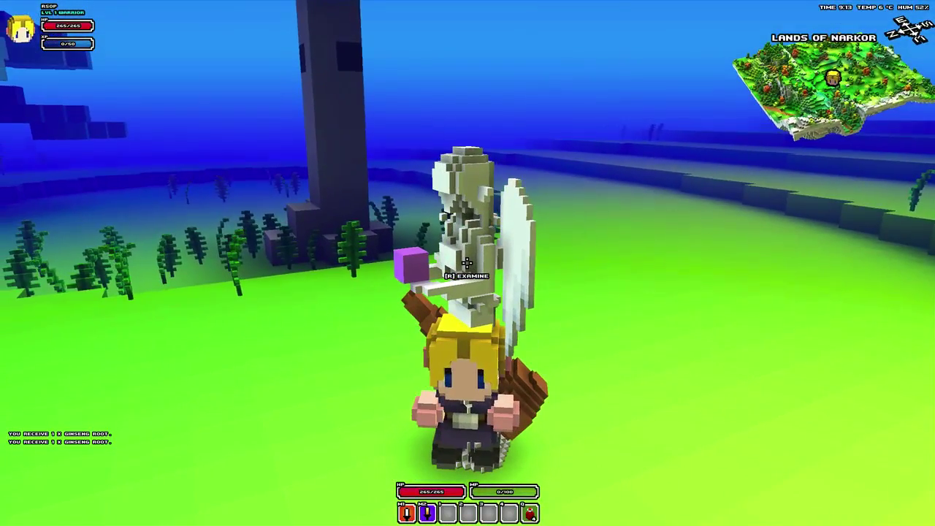
key("s")
key("w")
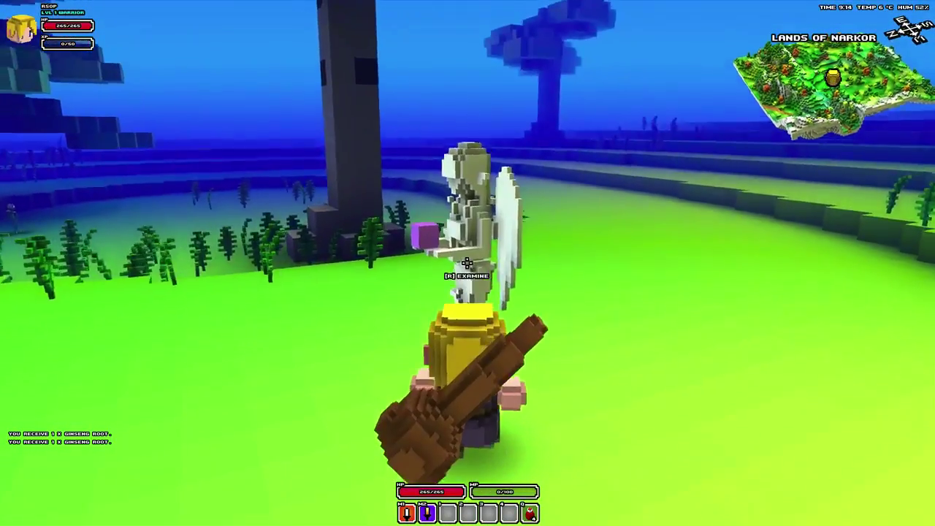
key("r")
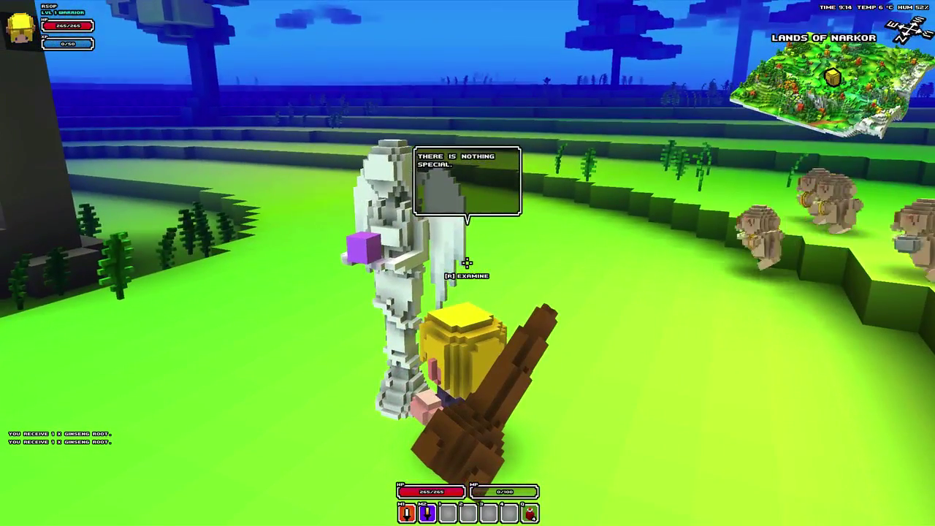
Step: Run from the winged statue to the group of gnolls and talk to them
key("w")
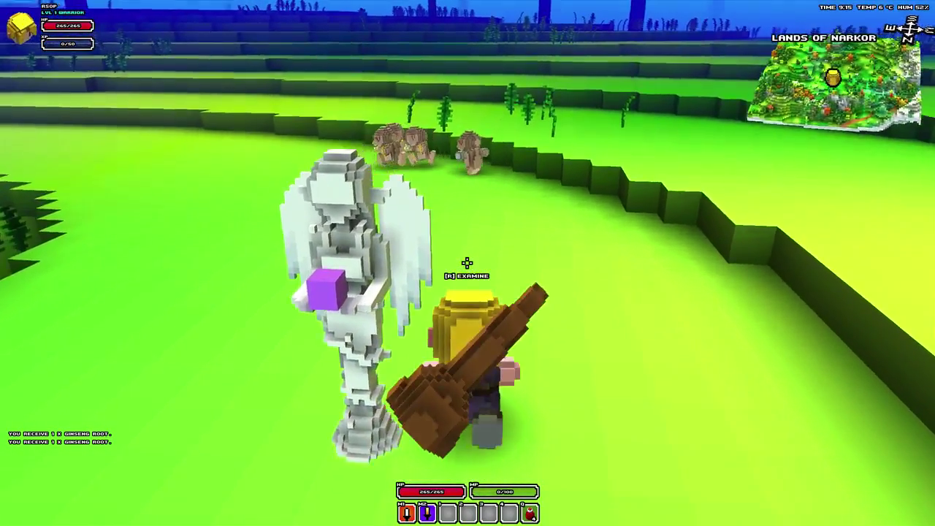
key("w")
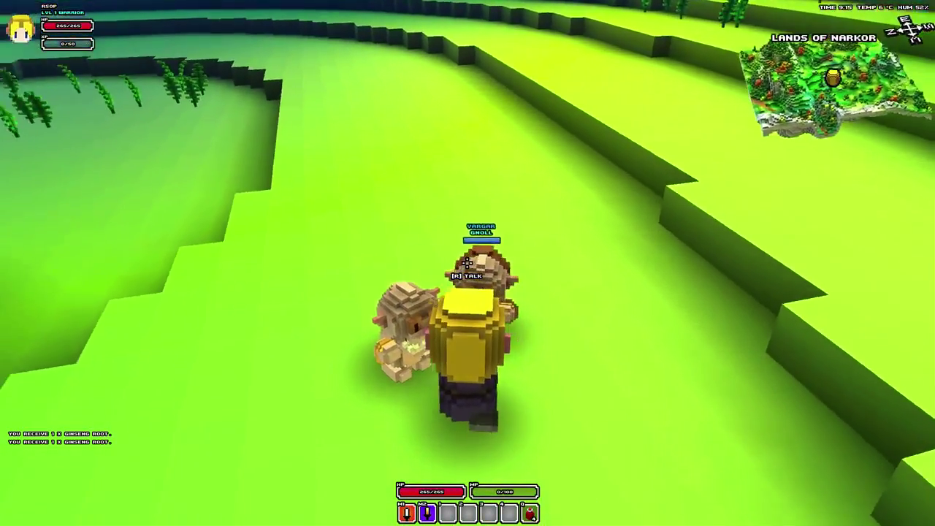
key("r")
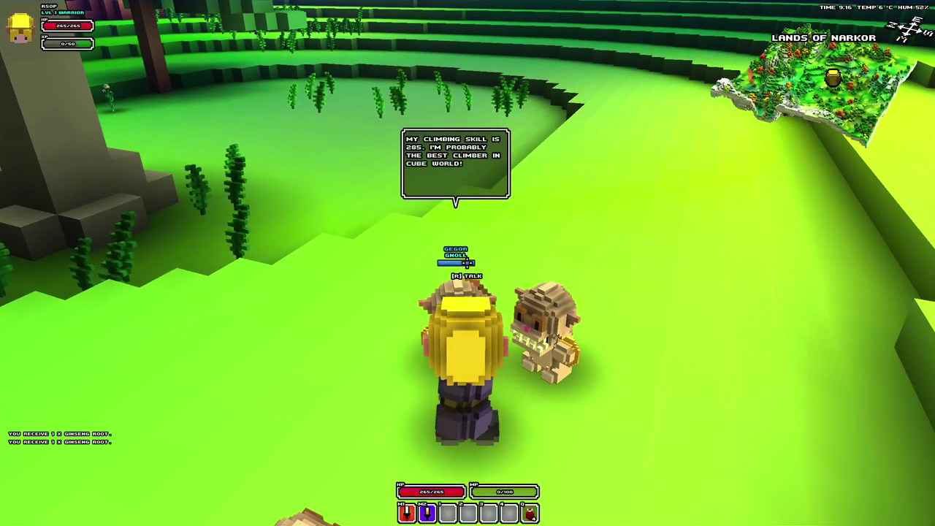
key("space")
key("r")
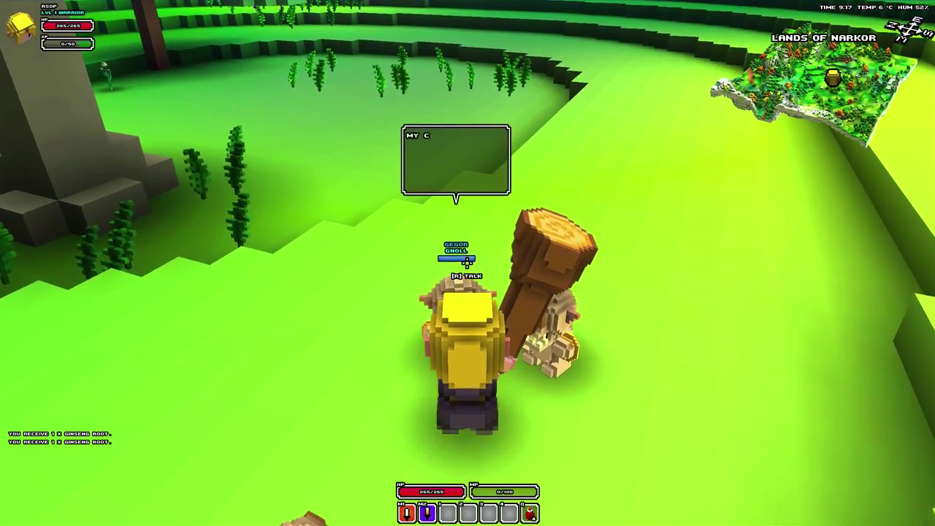
Step: Run to the bush on the grassy terraces, break it and collect three plant fibers
key("w")
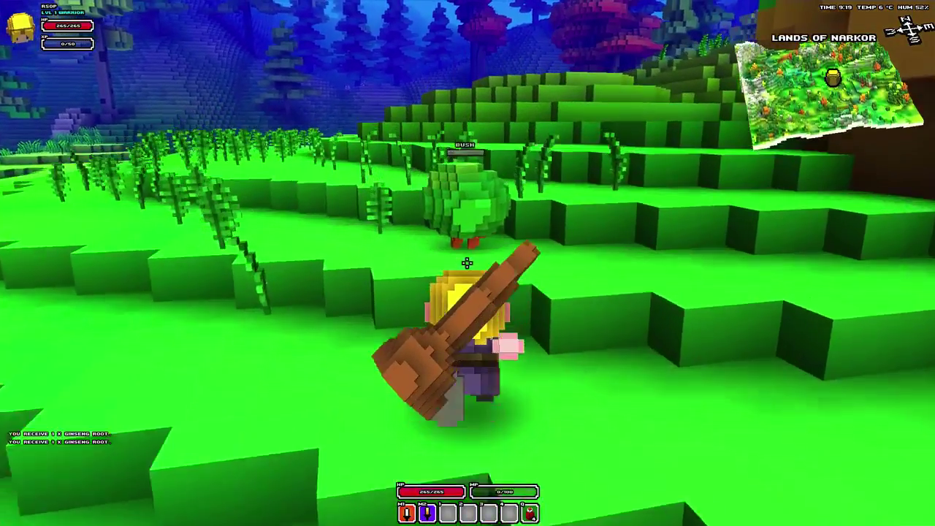
left_click(467, 263)
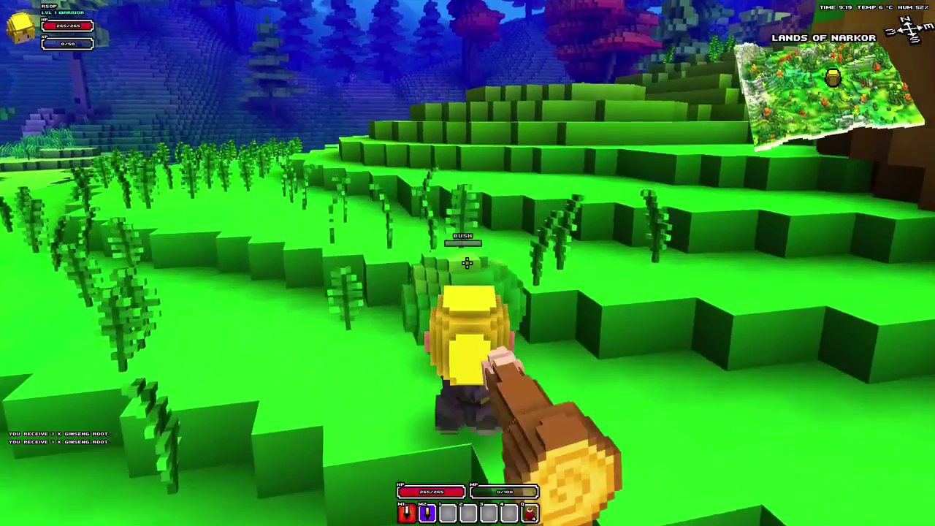
key("e")
key("e")
key("e")
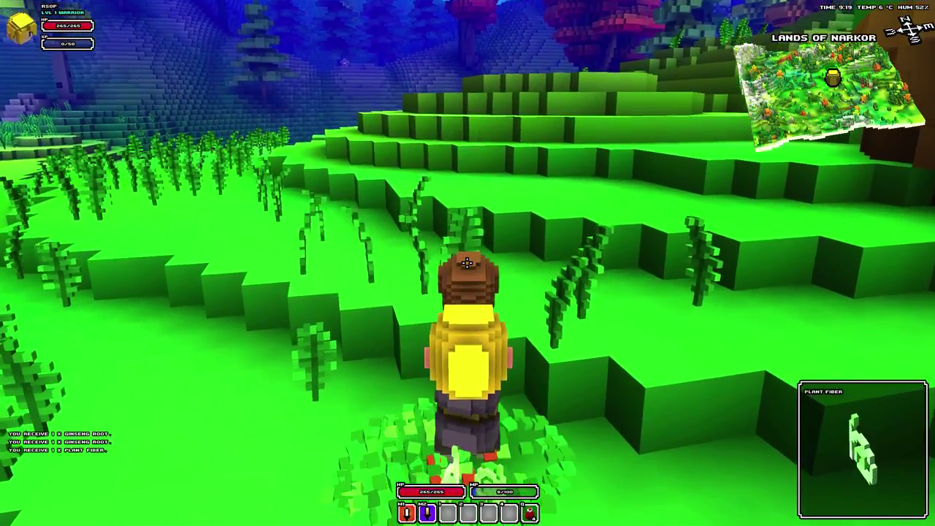
key("w")
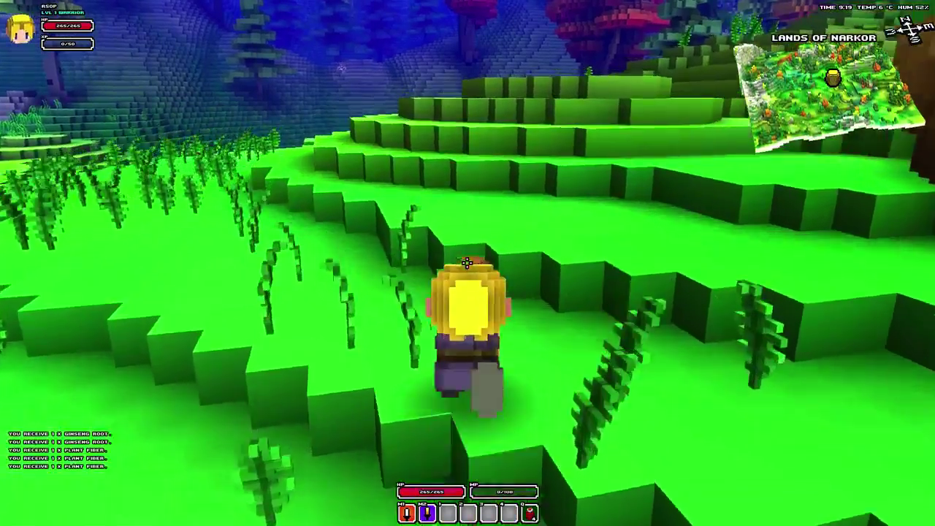
Step: Run across the grassy terraces to the ledge with ferns overlooking the forested valley
key("w")
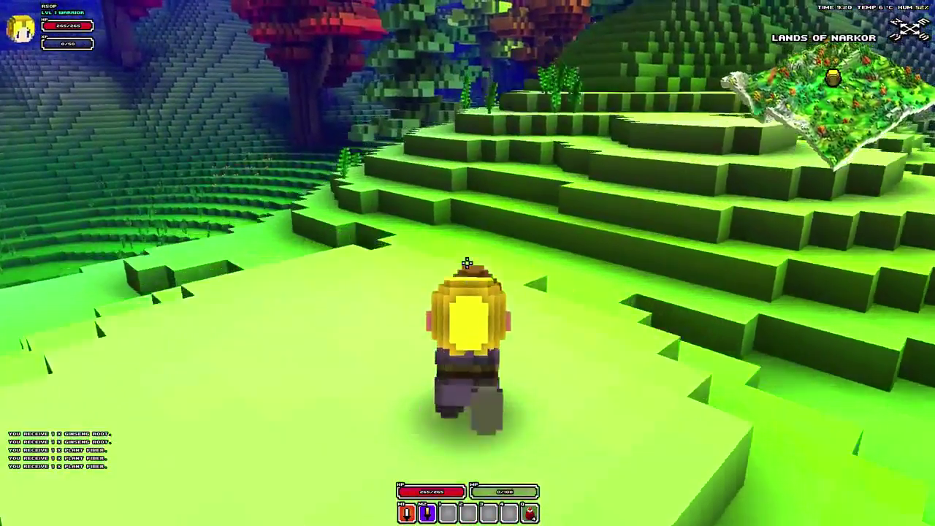
key("w")
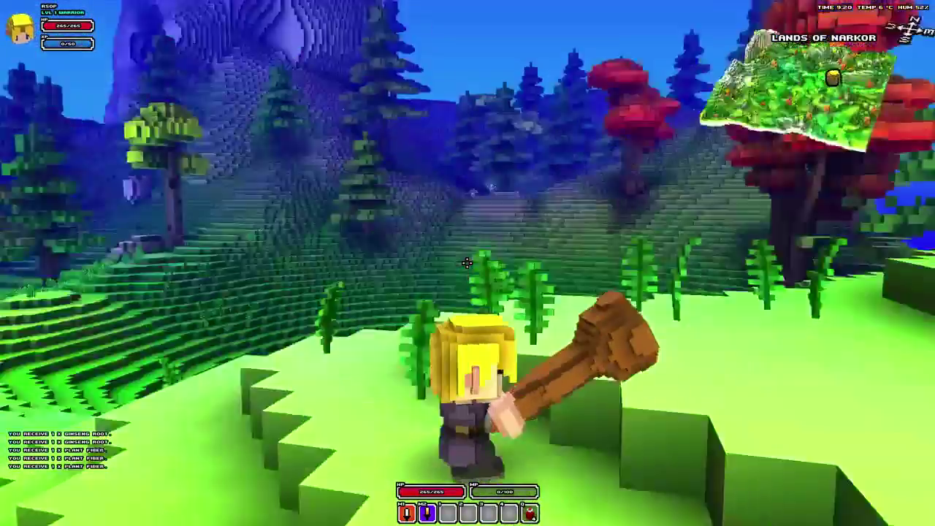
key("w")
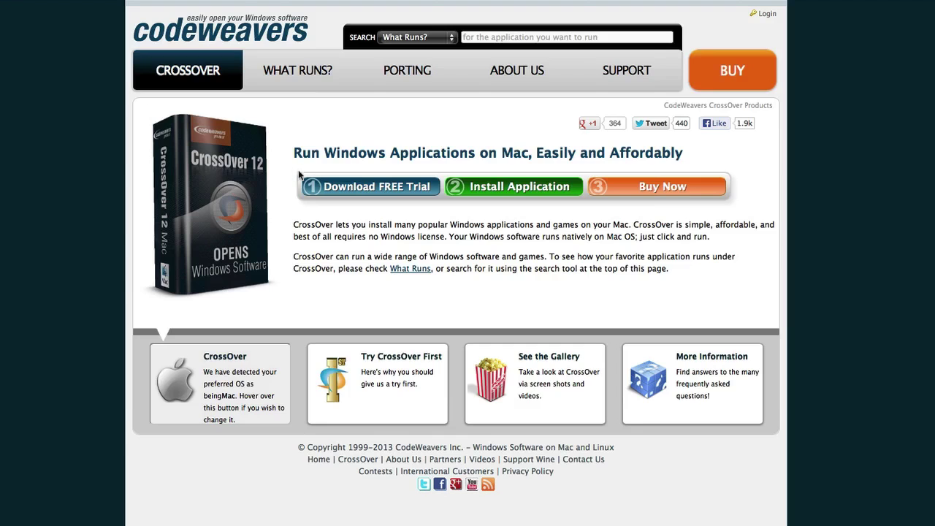
Step: Switch to CrossOver, continue with the trial version and start installing Windows software
left_click(247, 1)
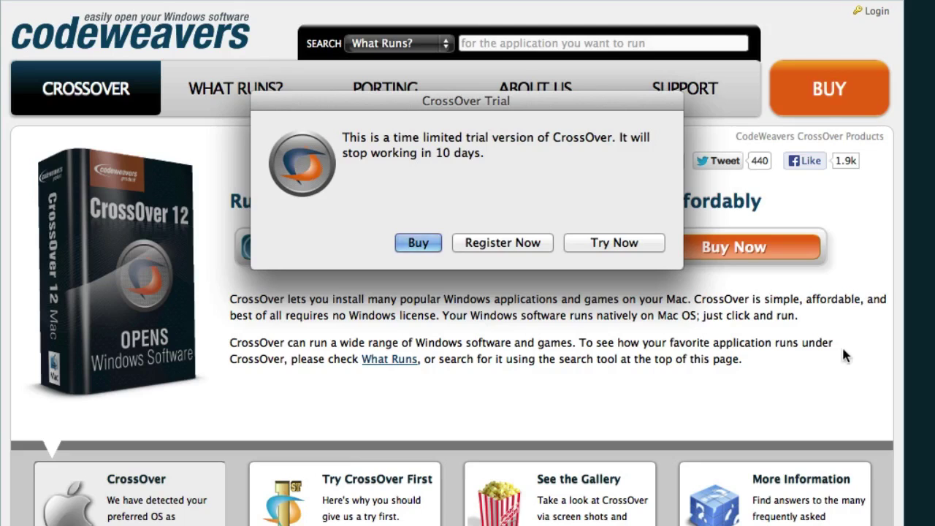
left_click(595, 181)
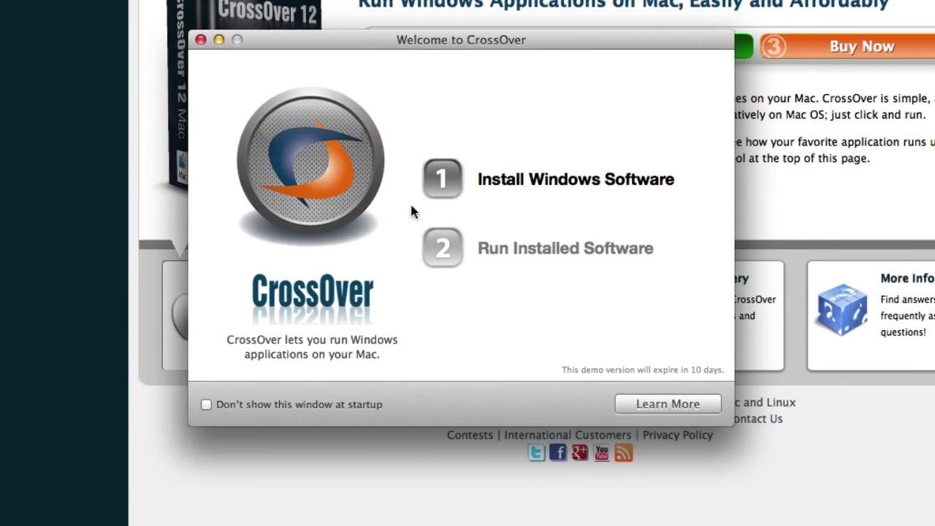
left_click(441, 175)
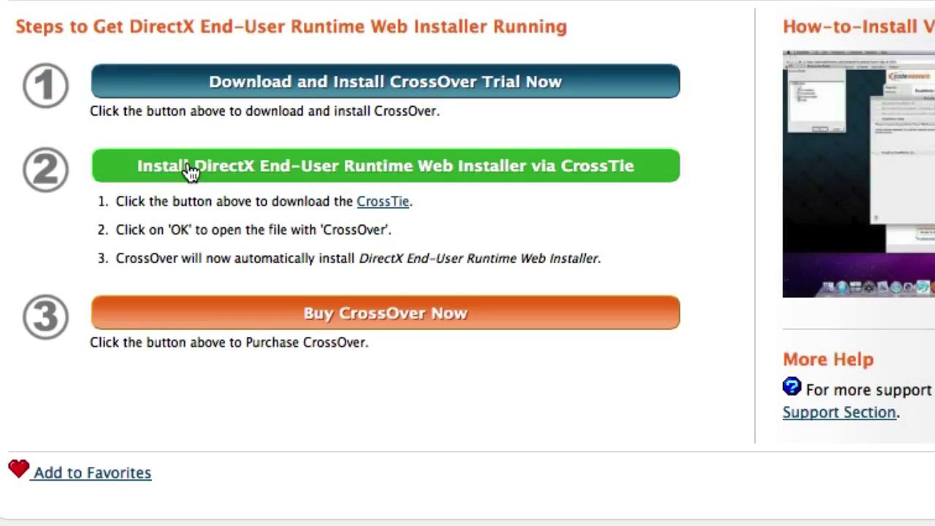
Step: Load DirectX End-User Runtime Web Installer via CrossTie and review its application and installer download selections
left_click(228, 165)
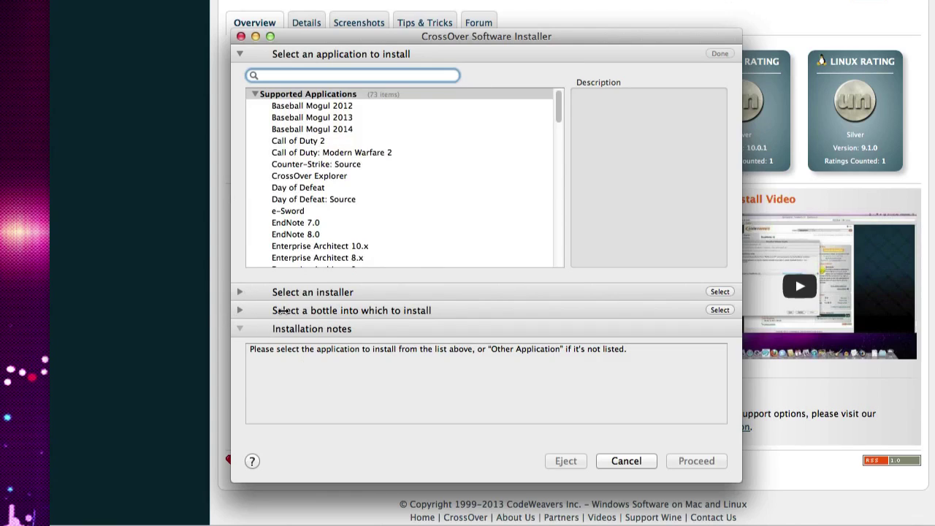
left_click(285, 311)
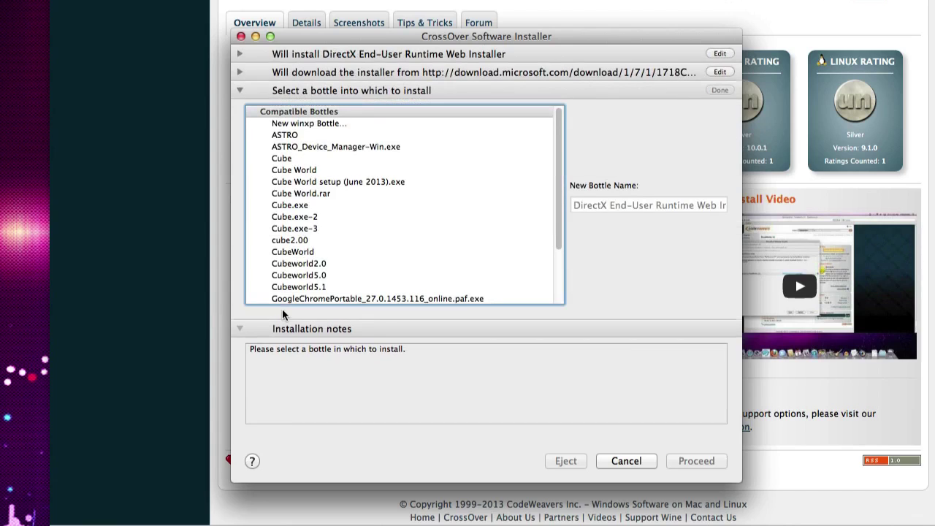
left_click(238, 55)
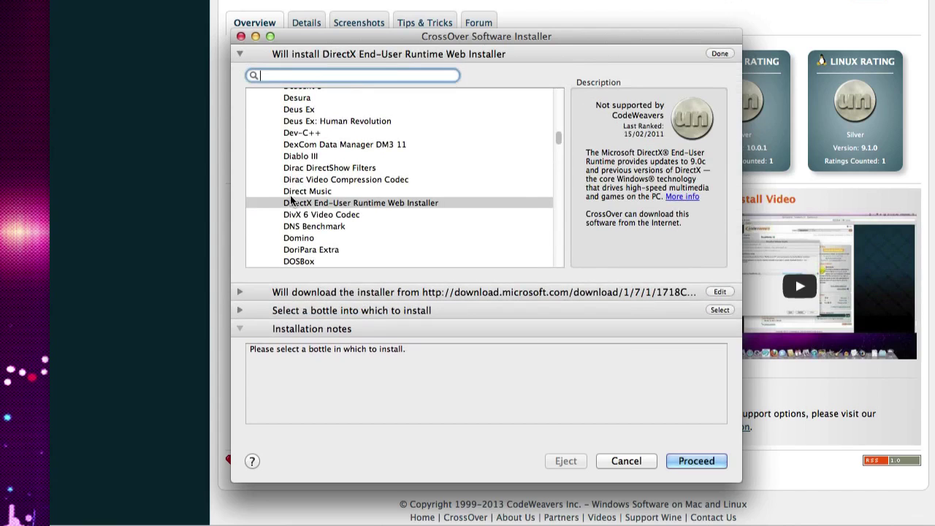
left_click(238, 52)
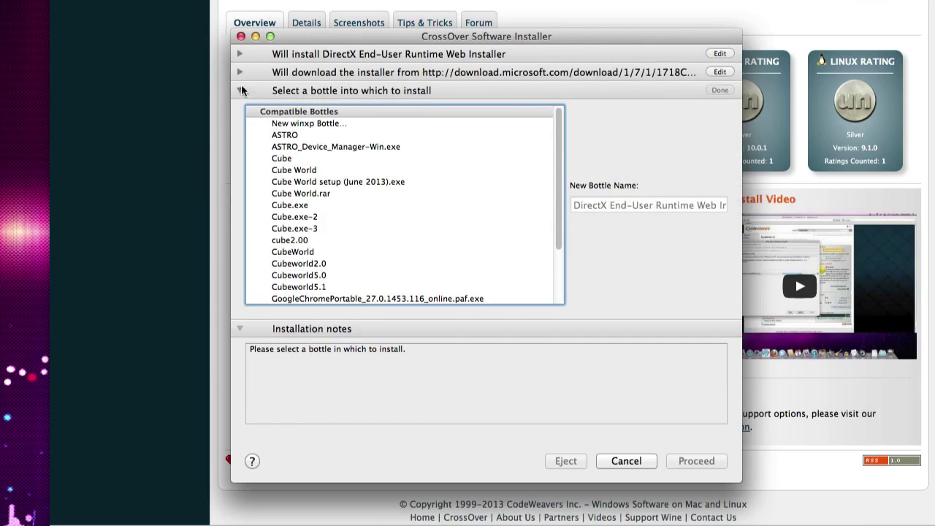
left_click(238, 72)
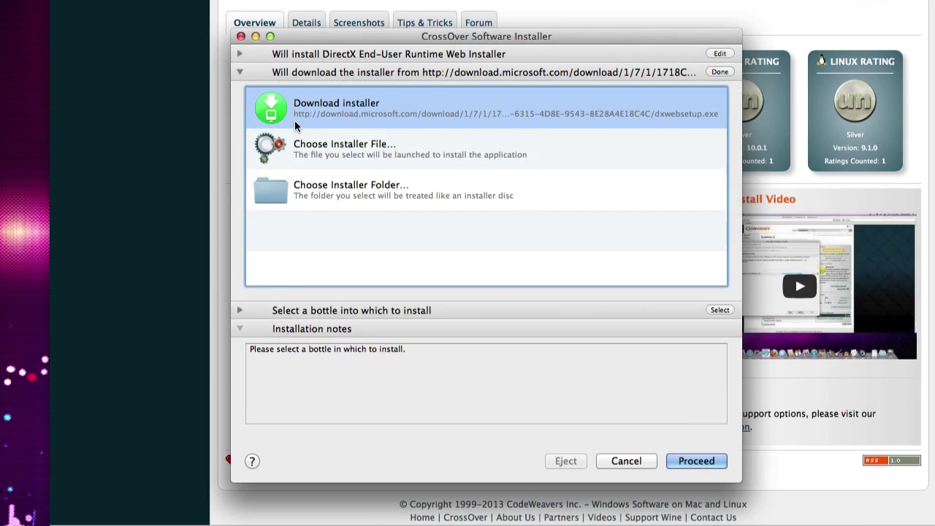
left_click(241, 73)
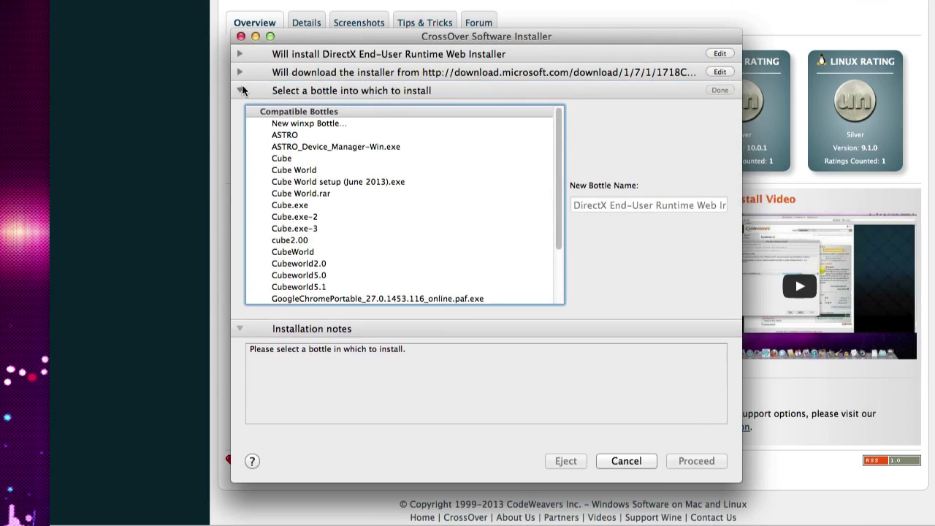
Step: Try to set up a new winxp bottle named cubeworld for the DirectX installation, and cancel the installer
left_click(299, 122)
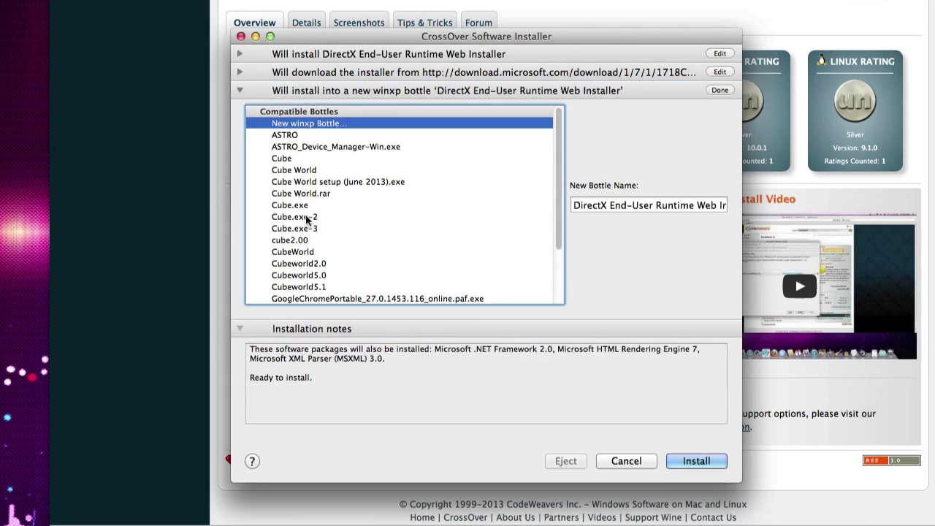
scroll(306, 234, "down", 3)
scroll(306, 235, "up", 3)
triple_click(595, 205)
type("c")
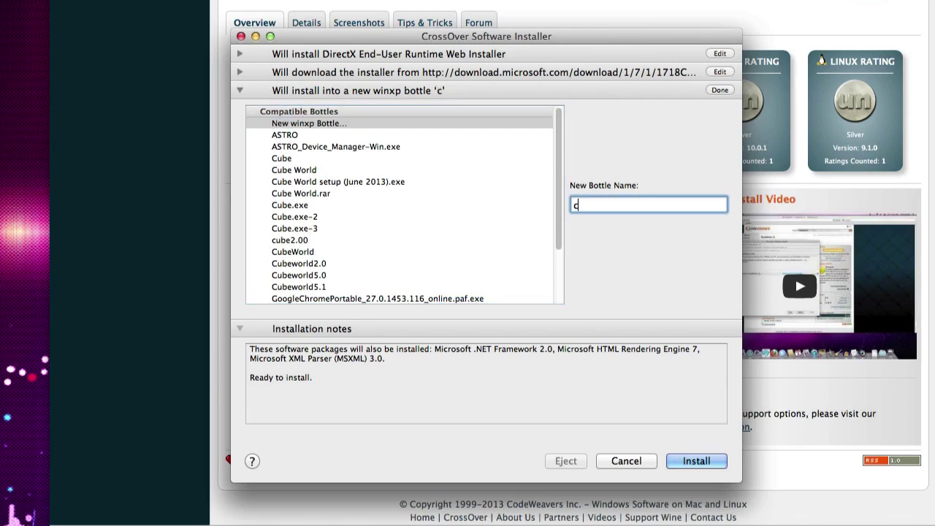
type("ubewo")
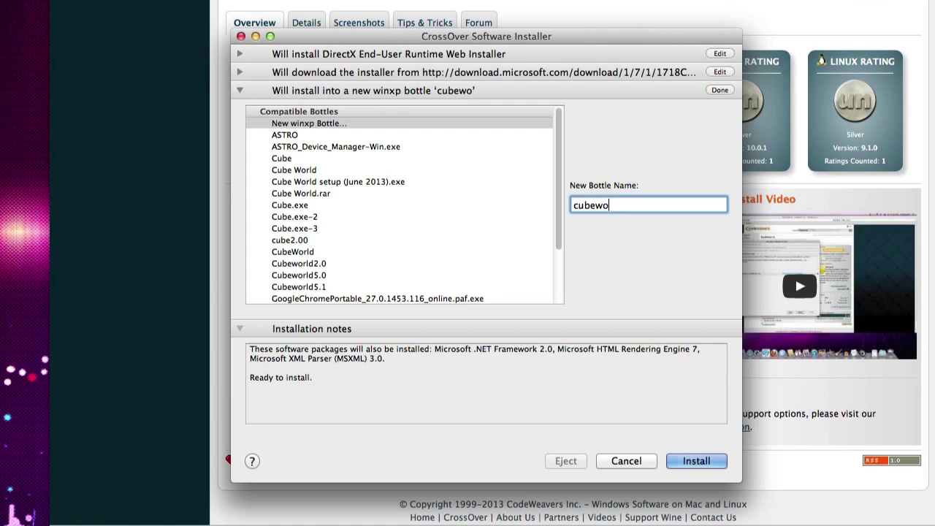
type("rld")
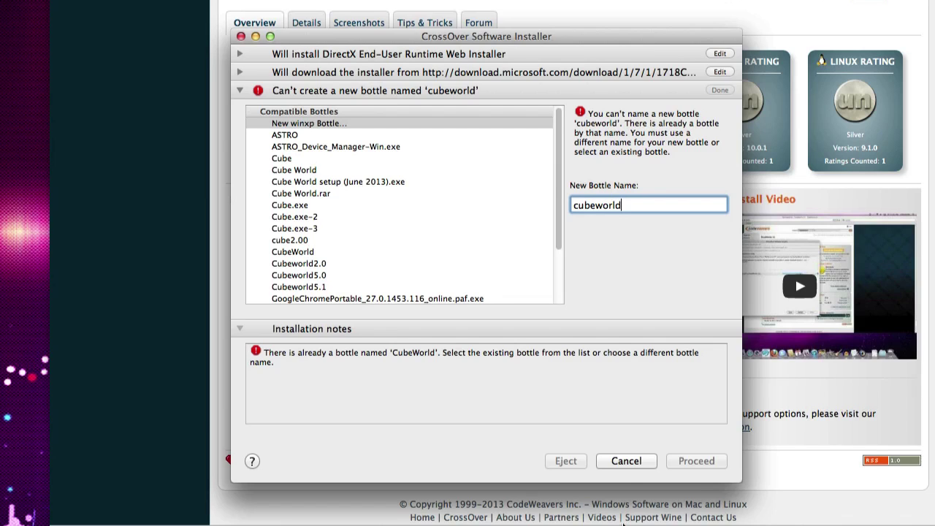
left_click(626, 461)
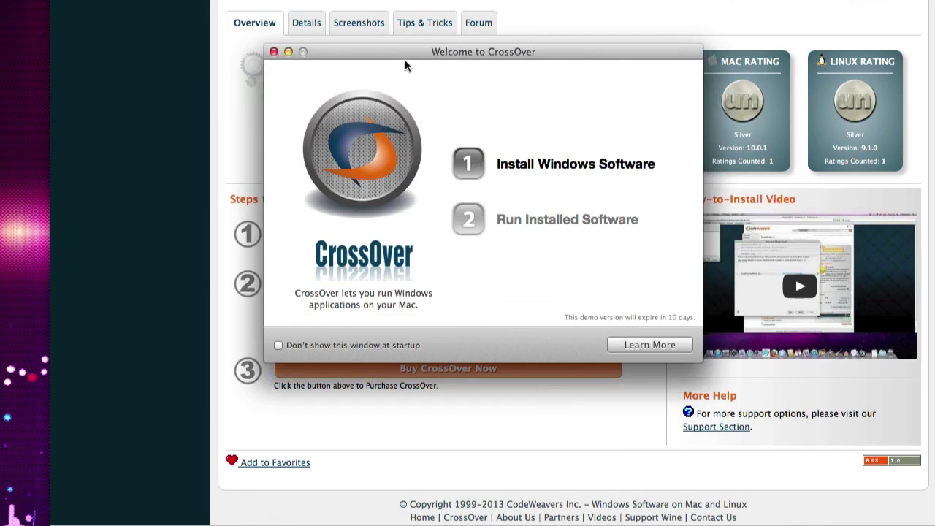
Step: Start a new Windows software installation and select Other Application under Unsupported Applications
left_click(466, 164)
scroll(357, 226, "down", 15)
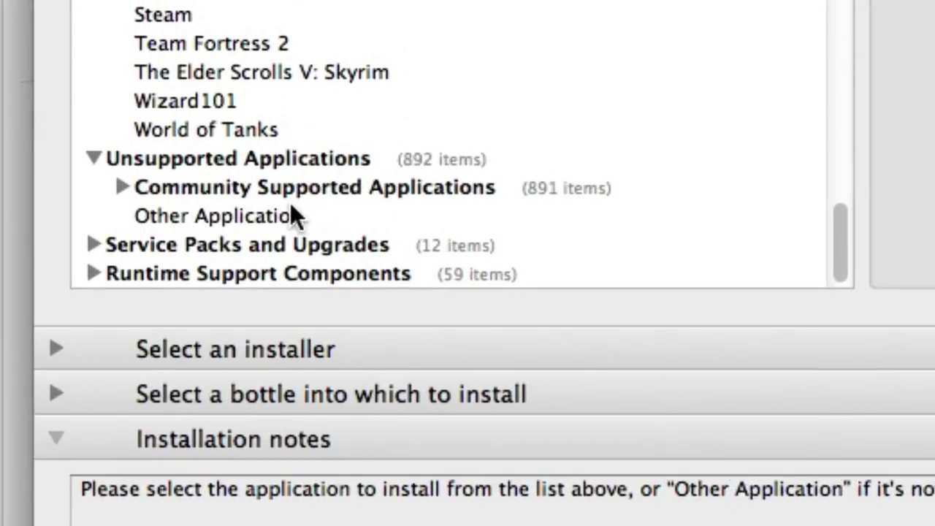
left_click(291, 212)
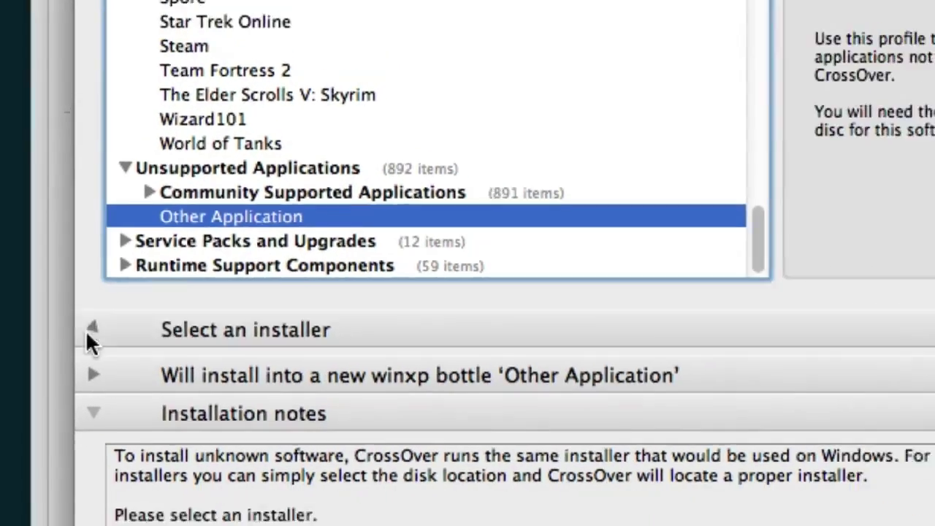
Step: Choose Cube.exe from the CubeDemo folder on the Desktop as the installer file
left_click(45, 352)
left_click(274, 121)
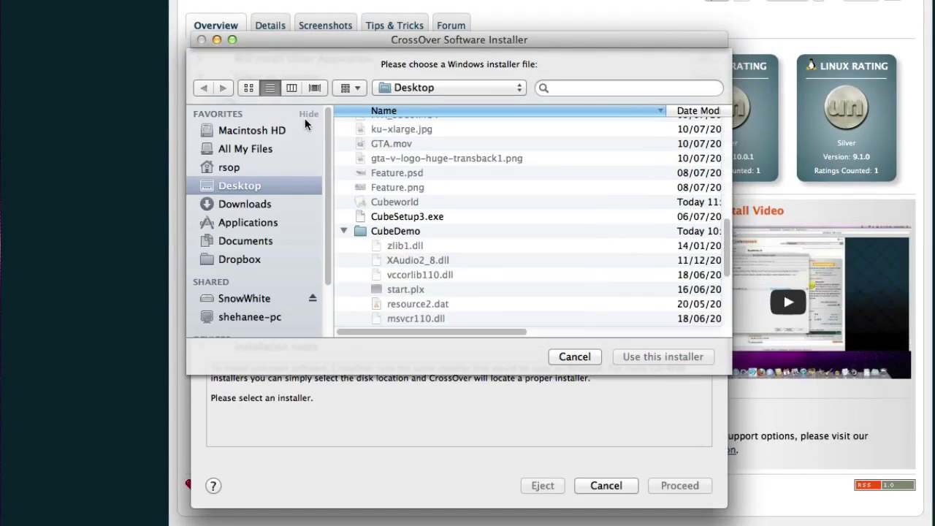
scroll(377, 160, "down", 3)
scroll(377, 161, "up", 2)
scroll(377, 161, "down", 1)
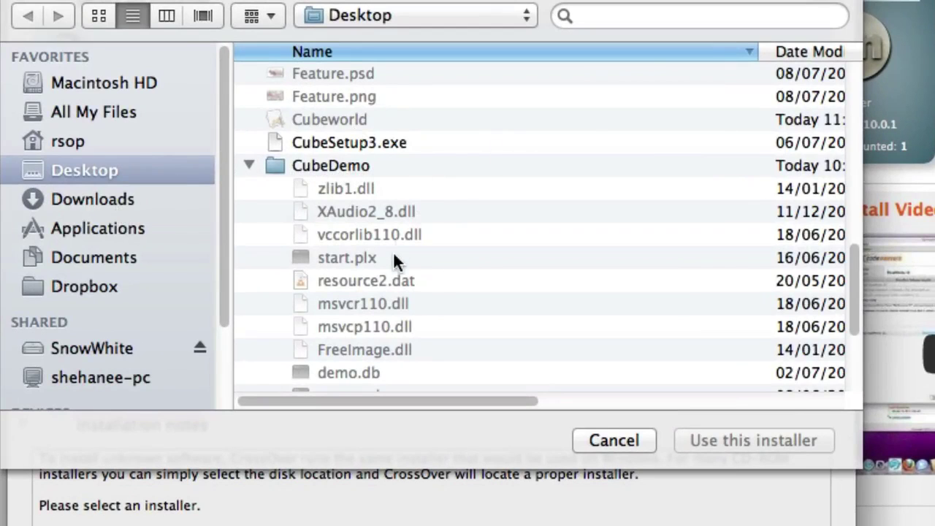
scroll(392, 255, "down", 3)
left_click(345, 244)
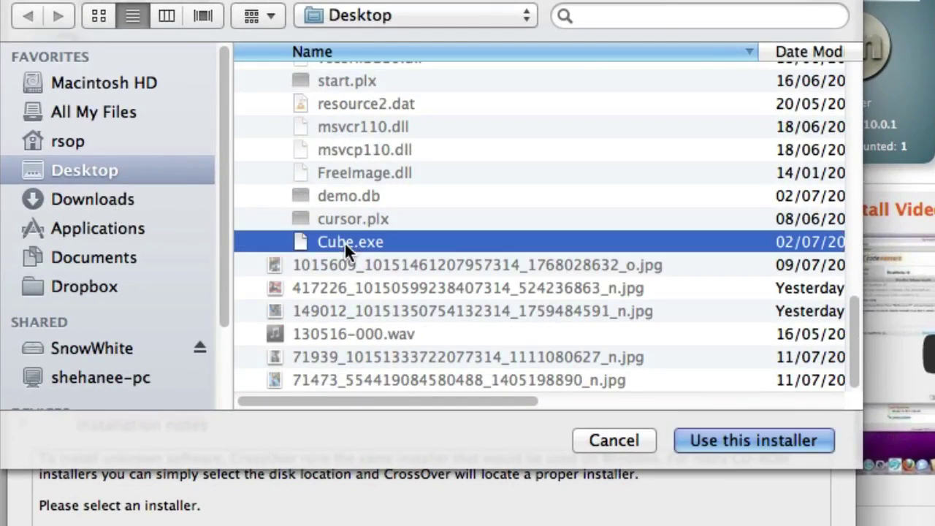
left_click(736, 439)
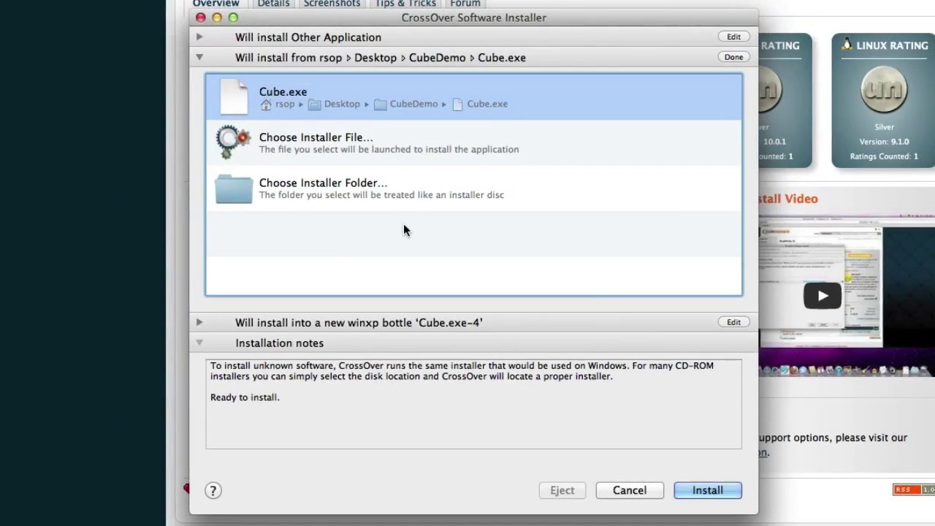
Step: Install Cube.exe into the existing Cubeworld5.0 bottle and close the completed installation
left_click(226, 322)
scroll(287, 167, "down", 3)
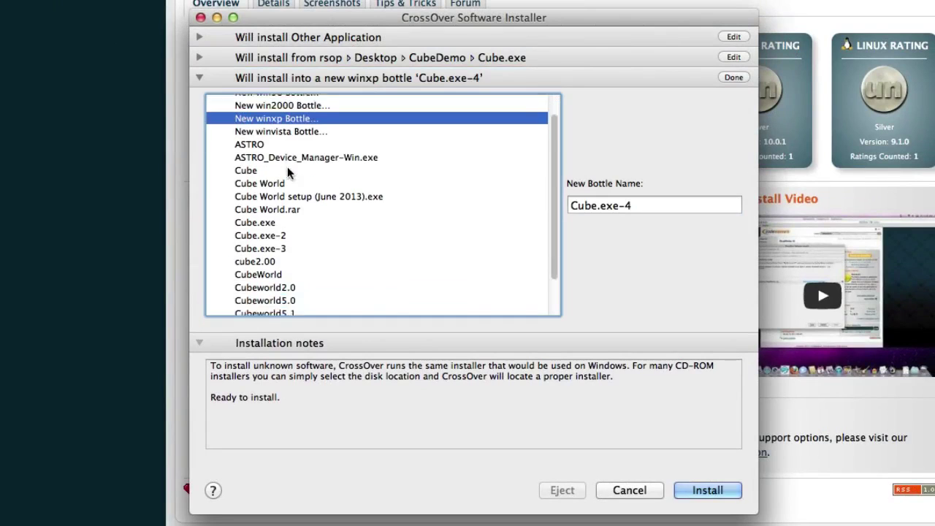
left_click(292, 255)
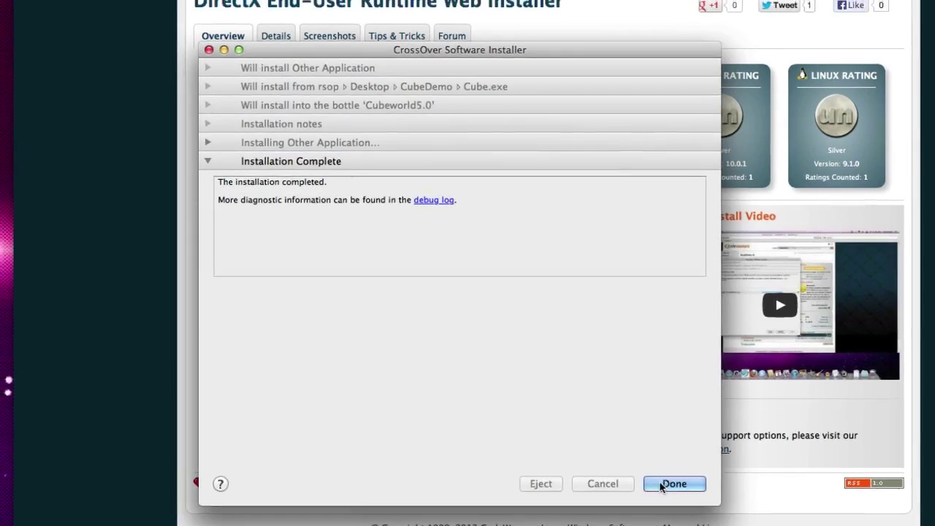
left_click(653, 462)
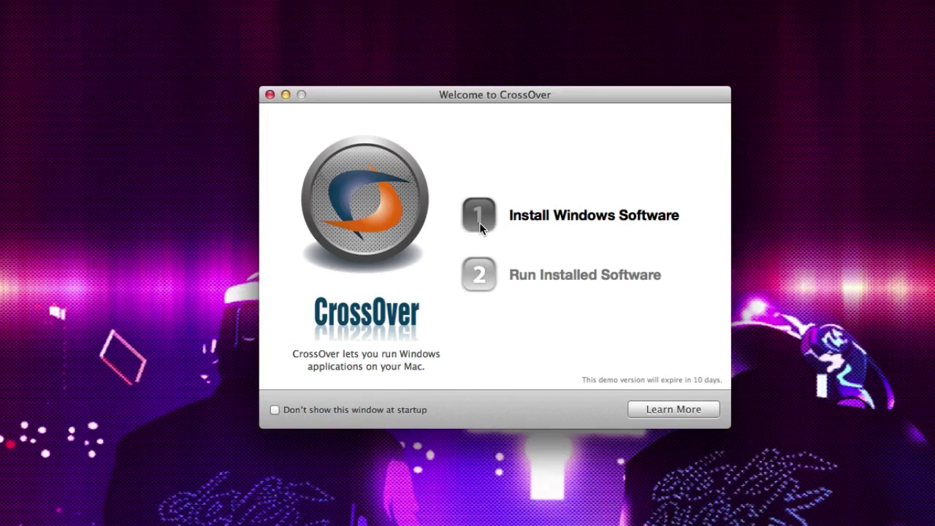
Step: Start another installation for Other Application and choose CubeSetup3.exe on the Desktop as its installer file
left_click(479, 222)
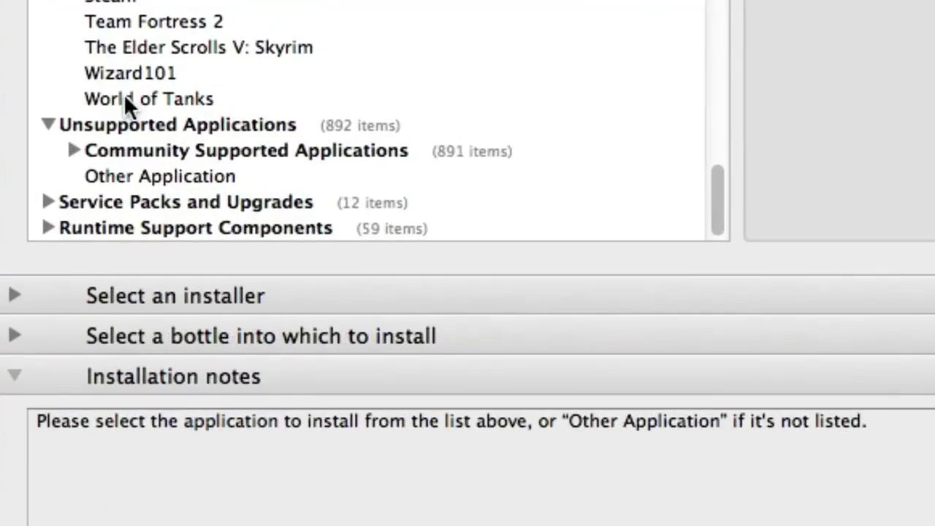
left_click(274, 240)
left_click(34, 295)
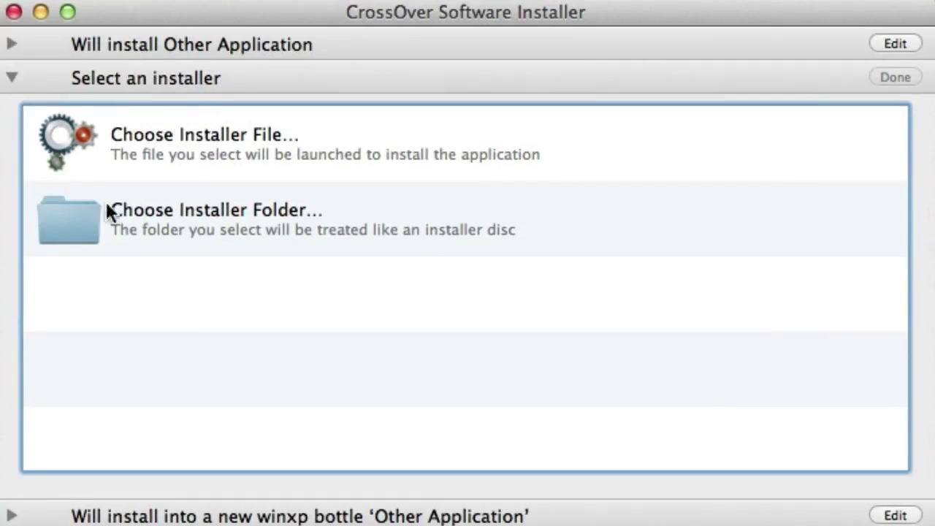
left_click(128, 137)
left_click(264, 374)
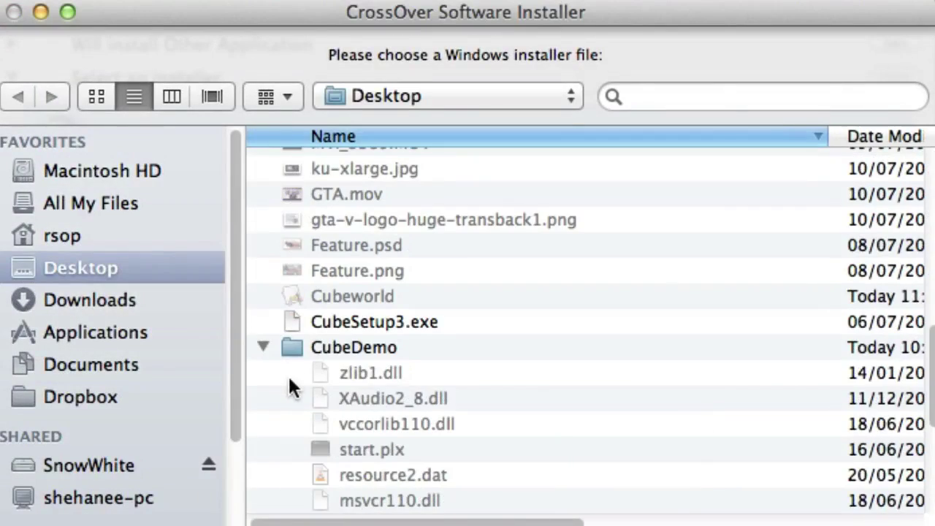
scroll(321, 358, "down", 1)
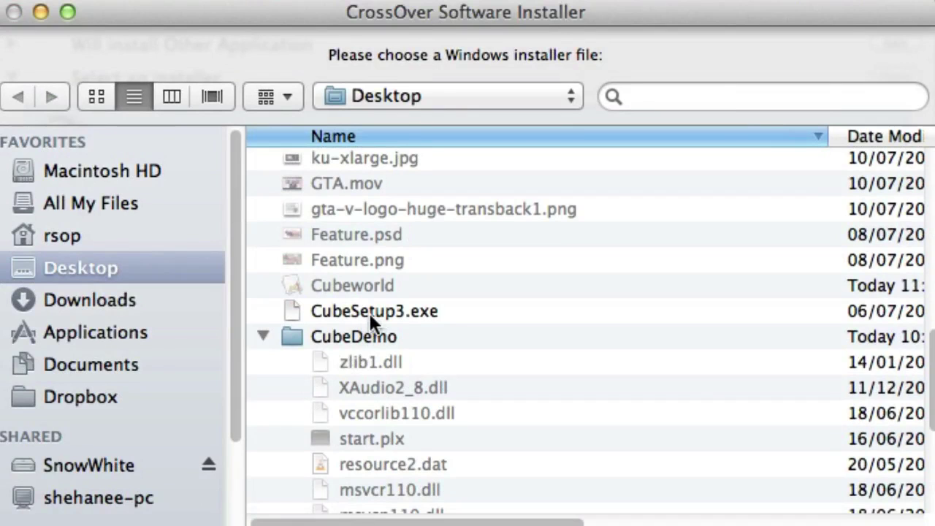
left_click(368, 312)
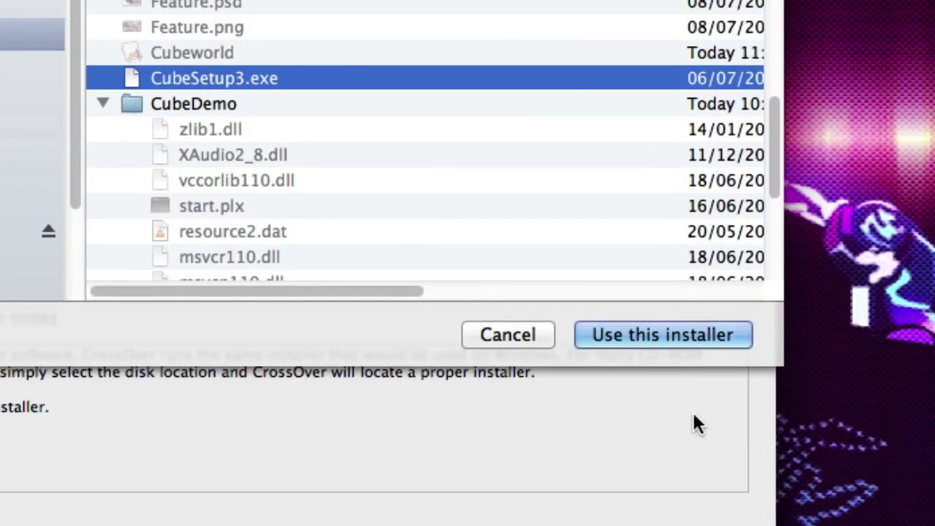
left_click(676, 336)
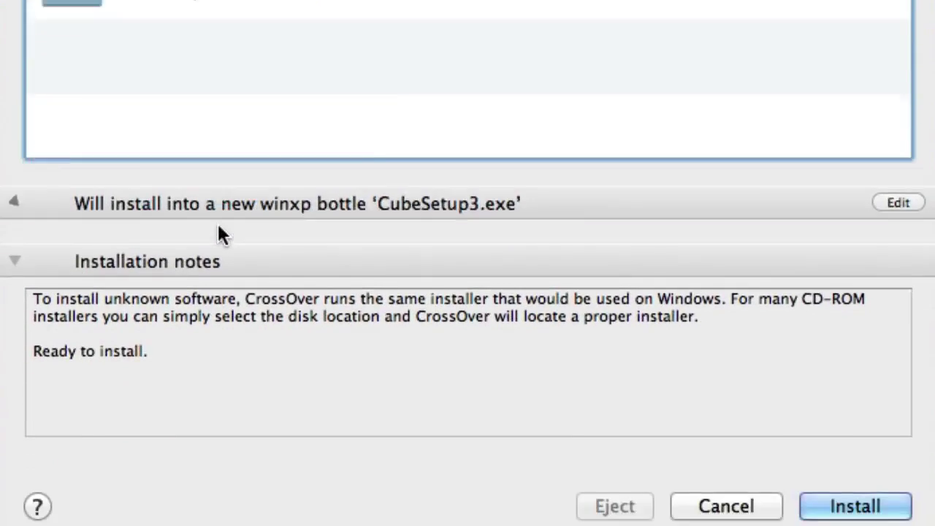
Step: Select the existing Cubeworld5.0 bottle as the destination and start installing CubeSetup3.exe
left_click(217, 223)
scroll(156, 329, "down", 3)
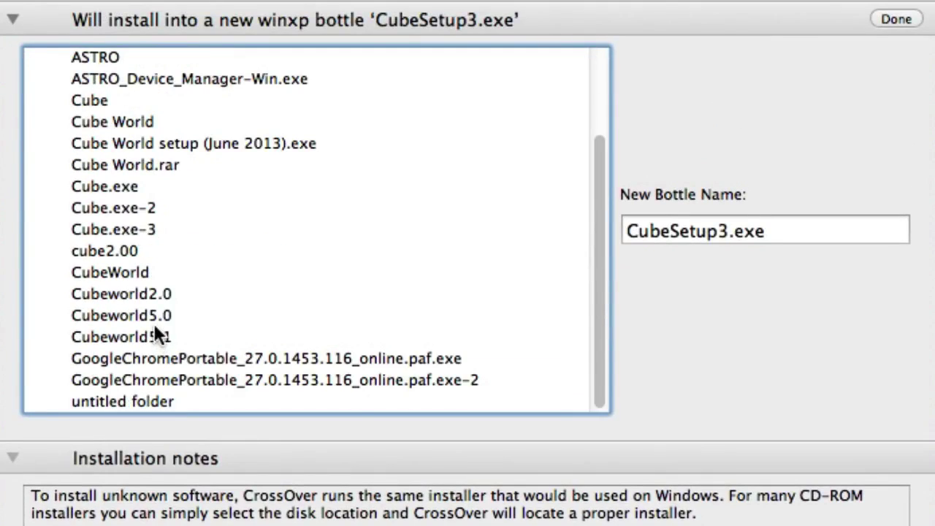
left_click(156, 316)
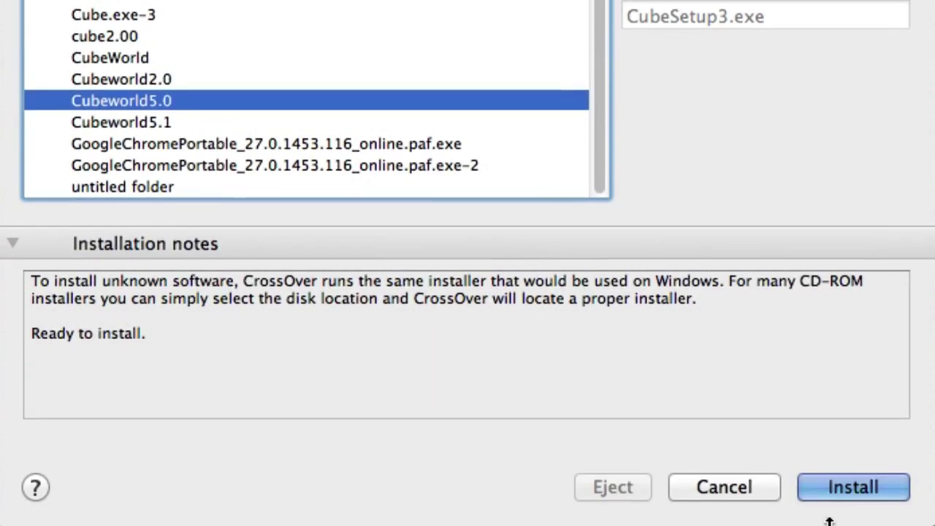
left_click(849, 477)
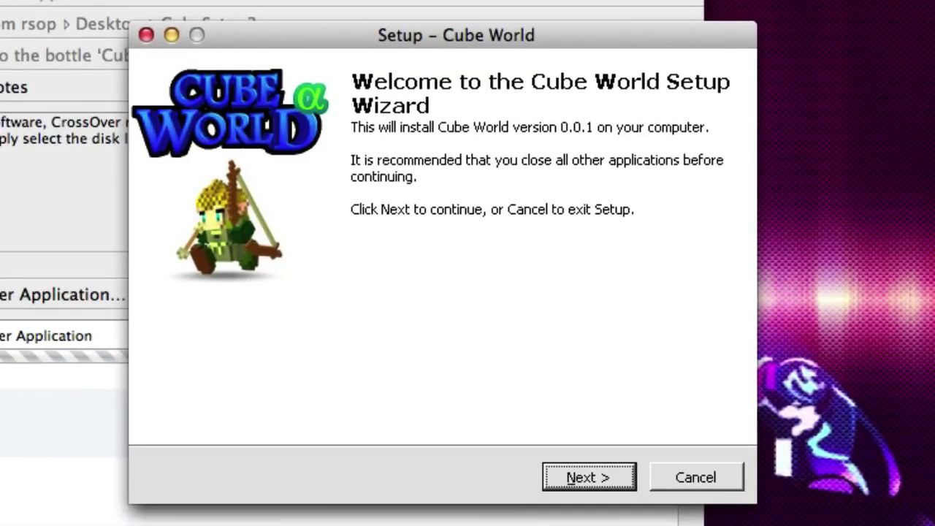
Step: Complete the Cube World setup by accepting the license and keeping C:\Program Files\Cube World, the desktop icon and the launch option
left_click(608, 484)
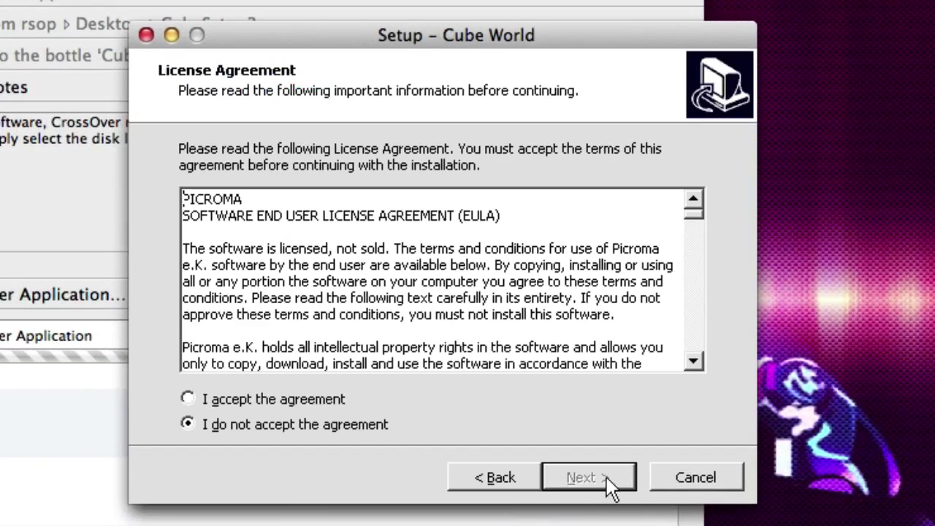
left_click(243, 400)
left_click(560, 477)
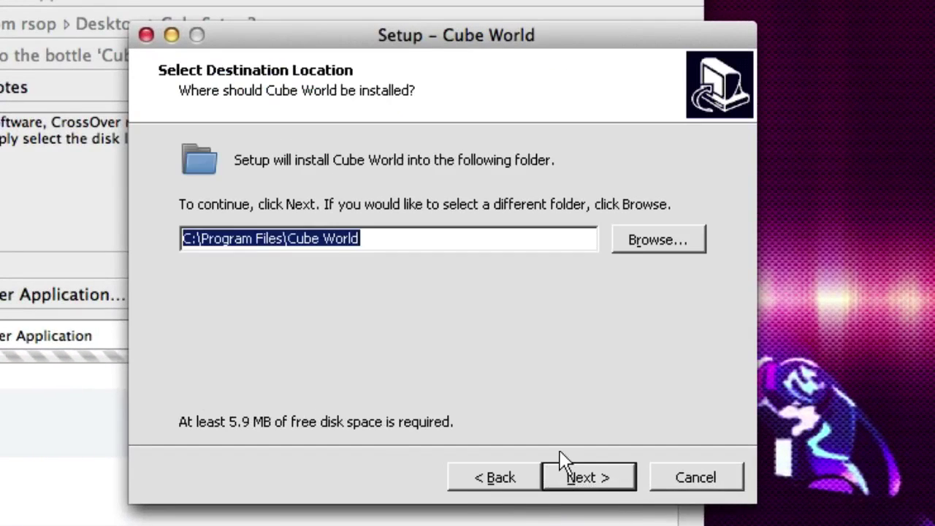
left_click(576, 475)
left_click(580, 476)
left_click(583, 477)
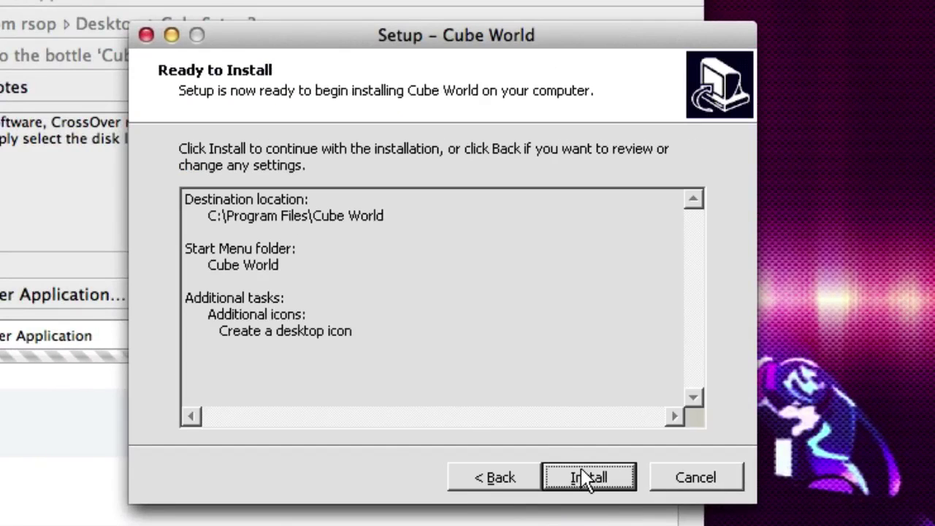
left_click(588, 477)
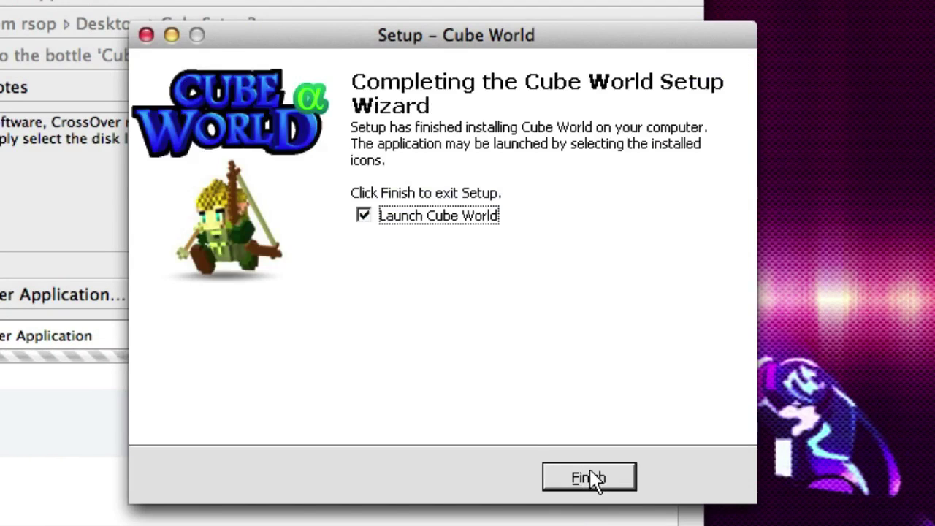
left_click(590, 478)
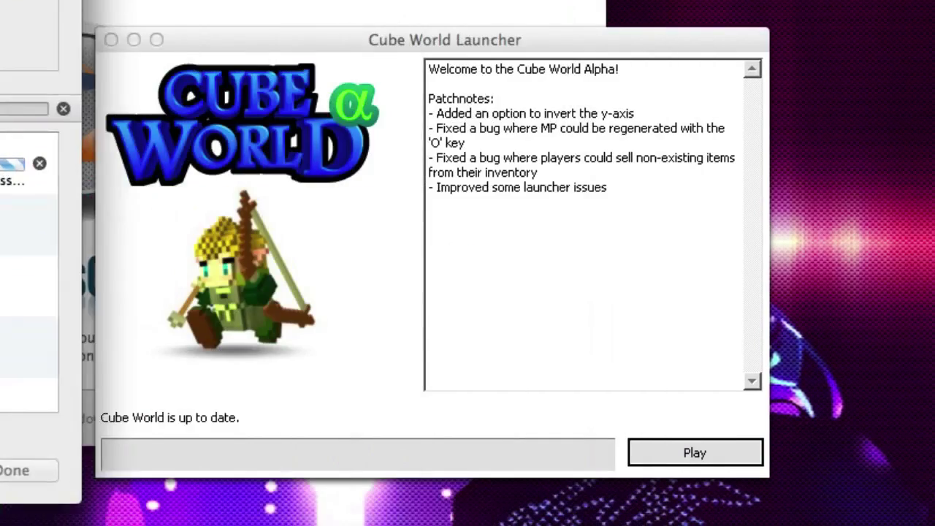
Step: Try to start Cube World from its launcher and close the program error window
key("Return")
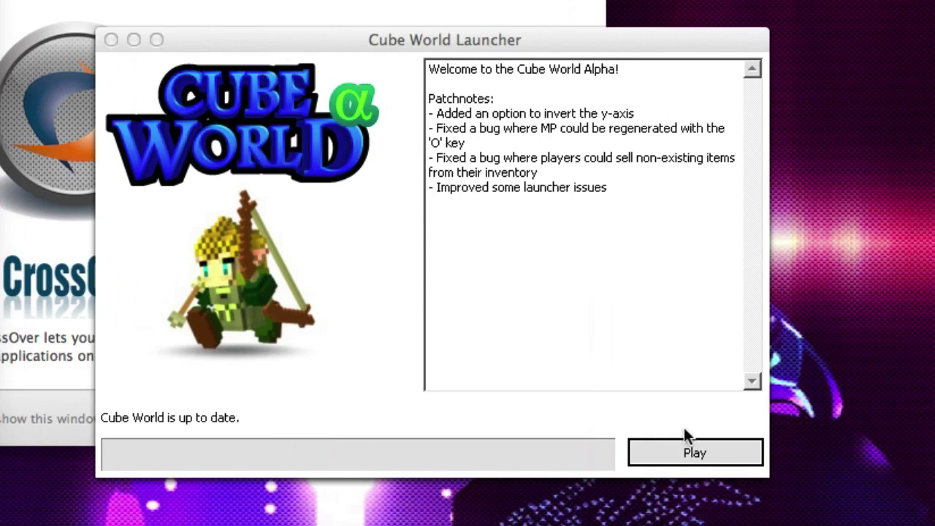
left_click(696, 456)
left_click(694, 454)
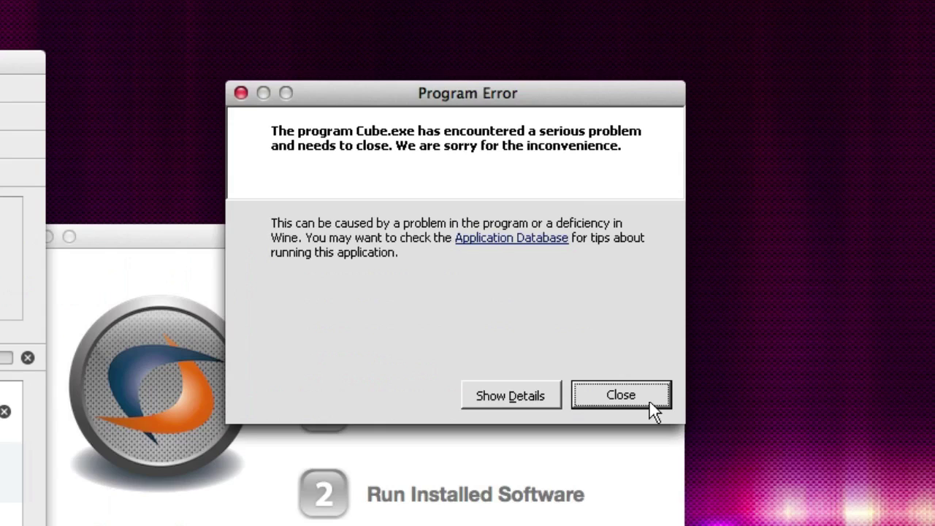
left_click(648, 400)
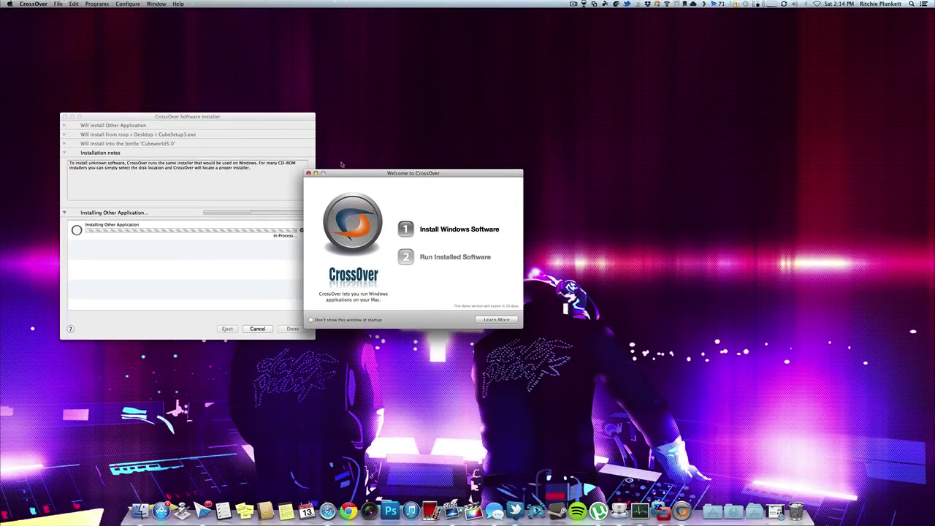
Step: Close the CrossOver welcome window and quit CrossOver, forcing the shutdown of its bottles
left_click(308, 173)
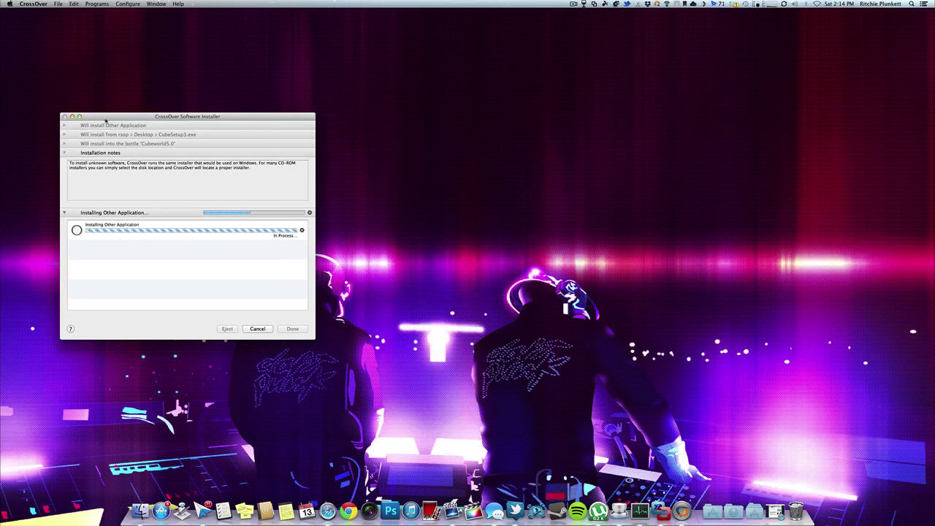
left_click(33, 4)
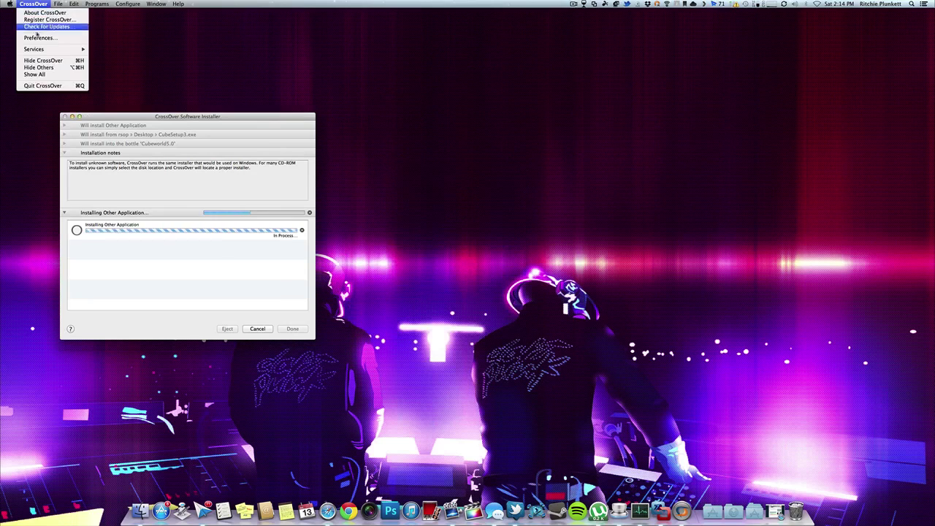
left_click(35, 87)
left_click(516, 206)
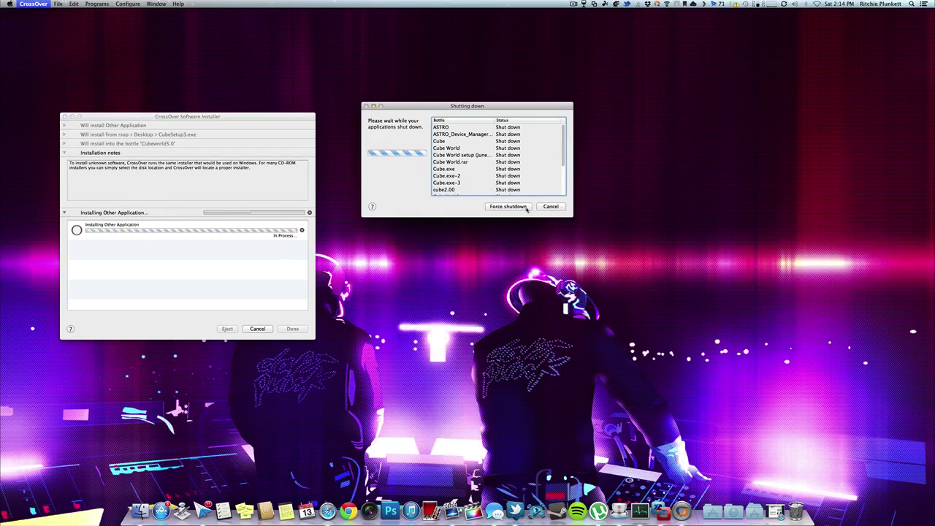
Step: Switch to the Windows XP Professional virtual machine in VMware Fusion and run CubeSetup3 from its desktop
left_click(670, 511)
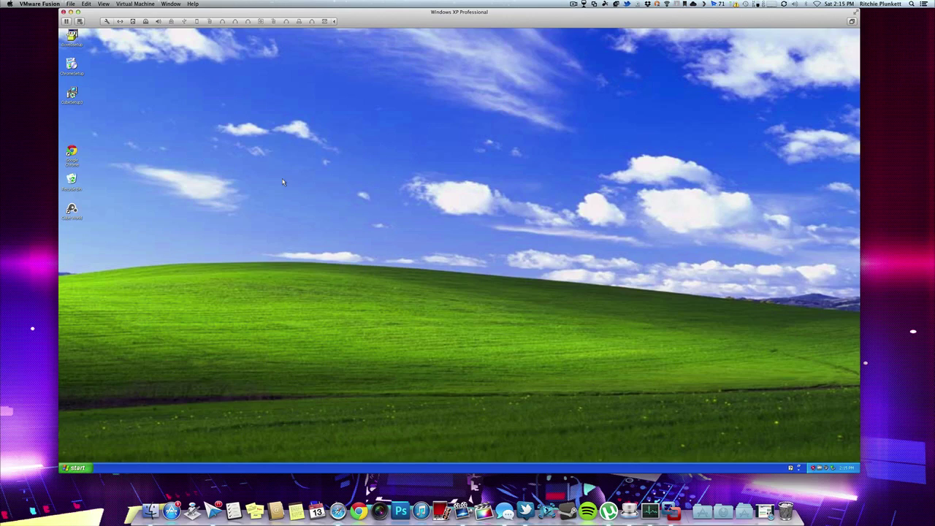
left_click_drag(108, 35, 119, 265)
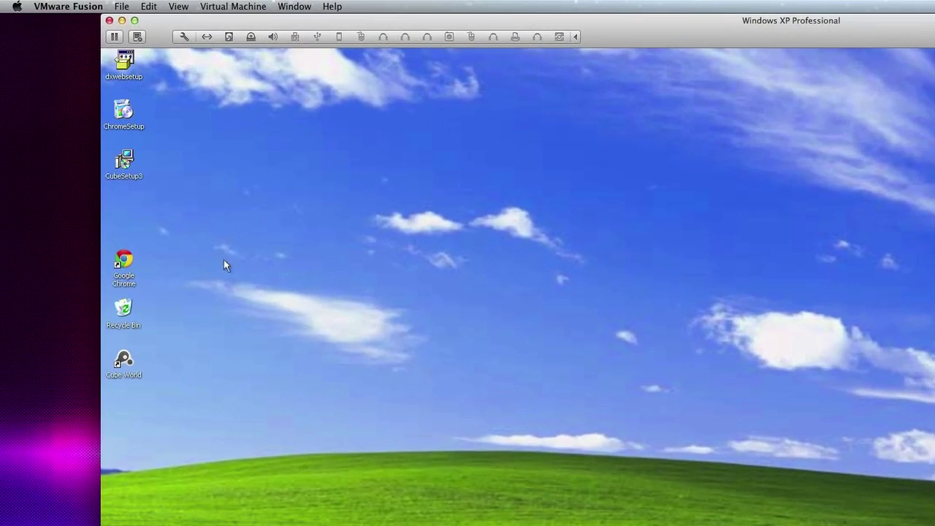
mouse_move(115, 73)
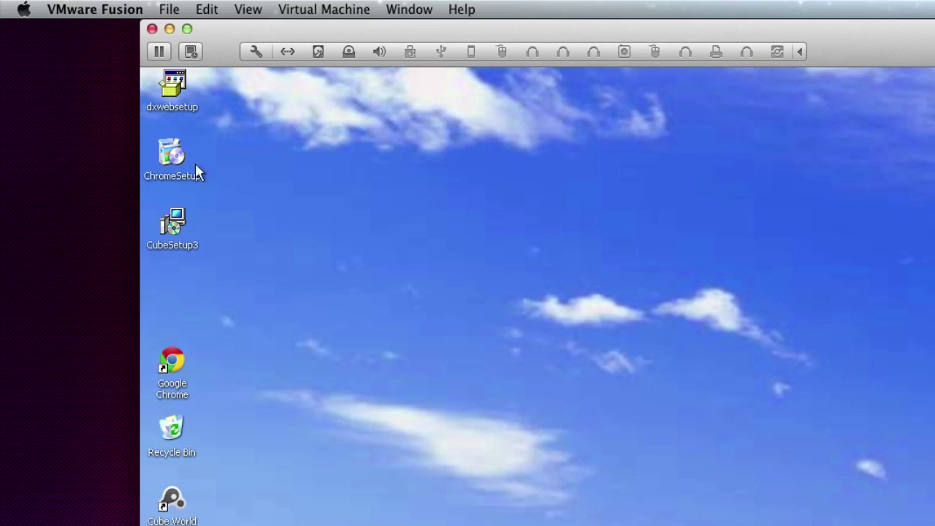
double_click(184, 225)
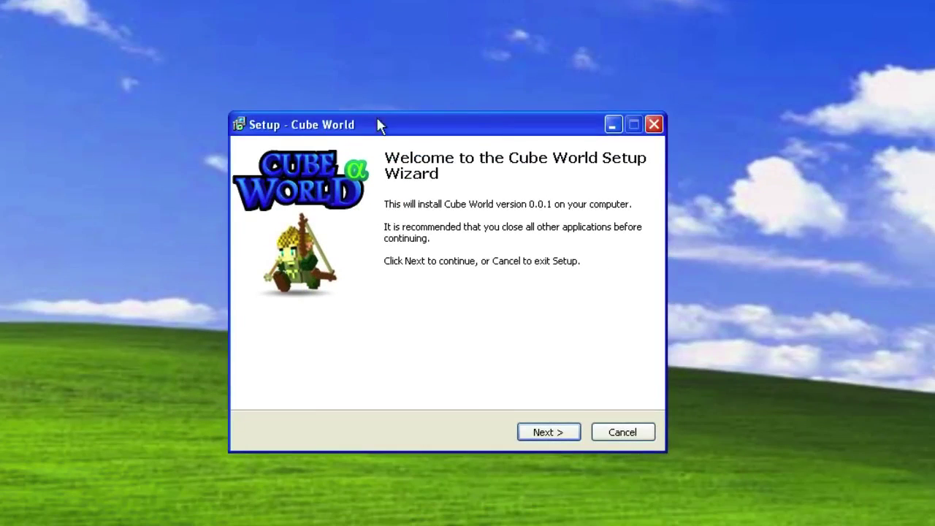
Step: Install Cube World in Windows XP, accepting the license, keeping the default folder and desktop icon, and finish setup with launching enabled
left_click(551, 433)
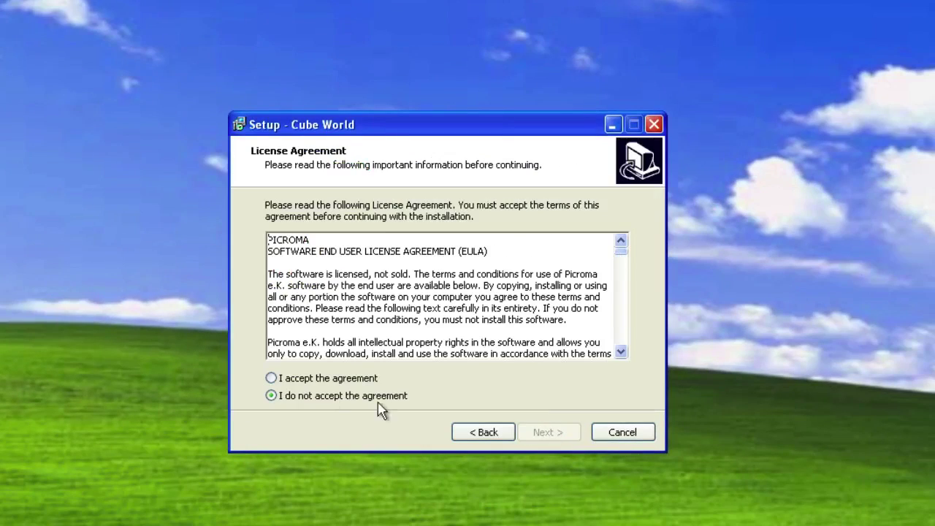
left_click(327, 377)
left_click(540, 431)
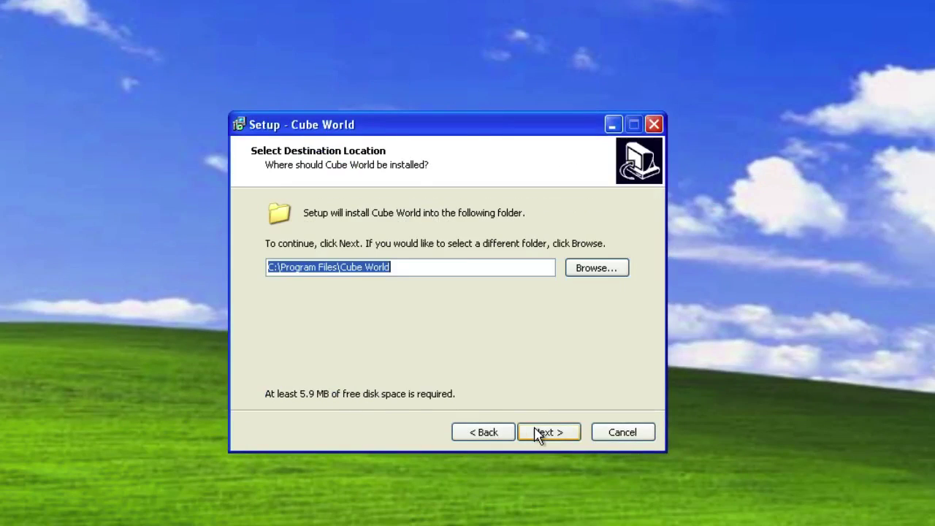
left_click(539, 432)
left_click(539, 432)
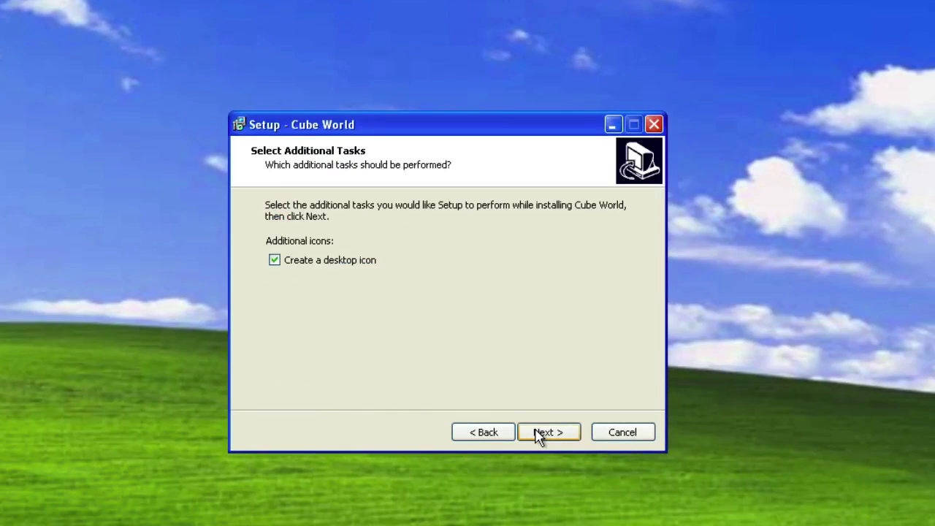
left_click(538, 433)
left_click(539, 433)
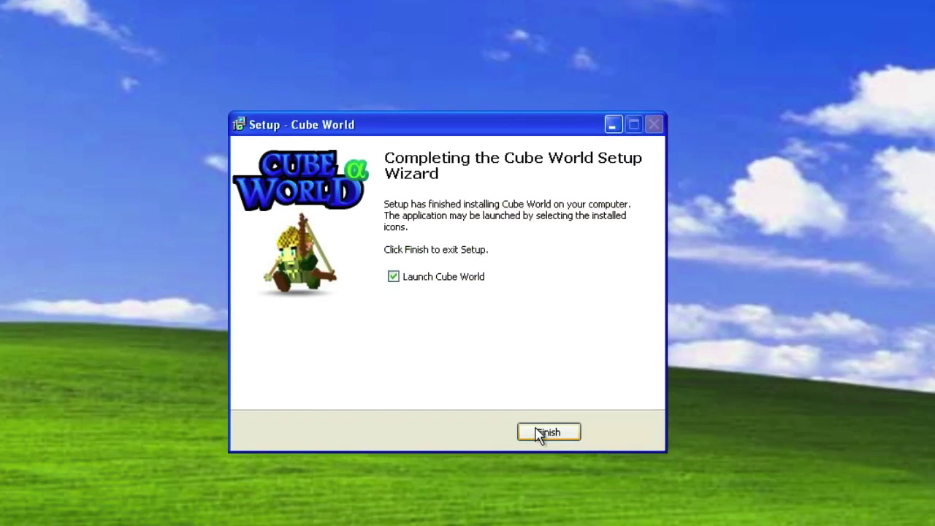
left_click(547, 433)
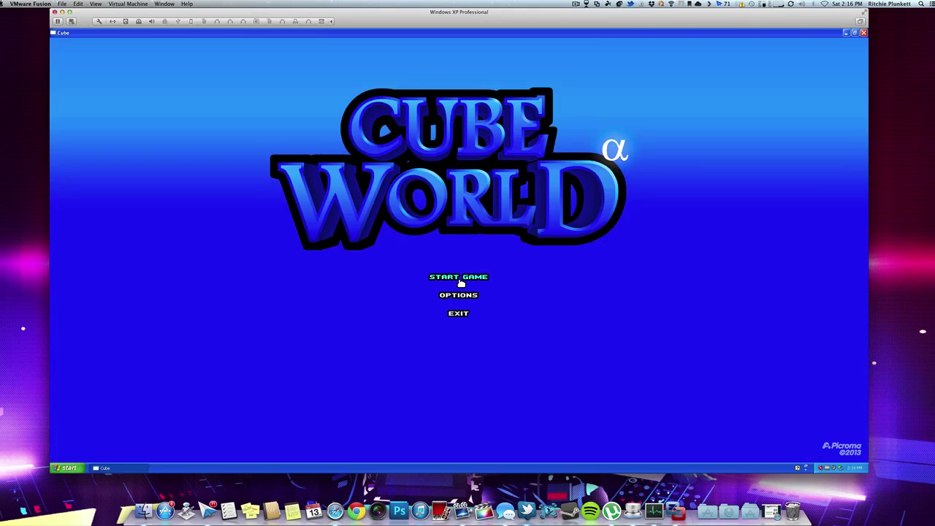
Step: Start the game and create a human male warrior character named RSOP, turning the model to view its front
left_click(460, 282)
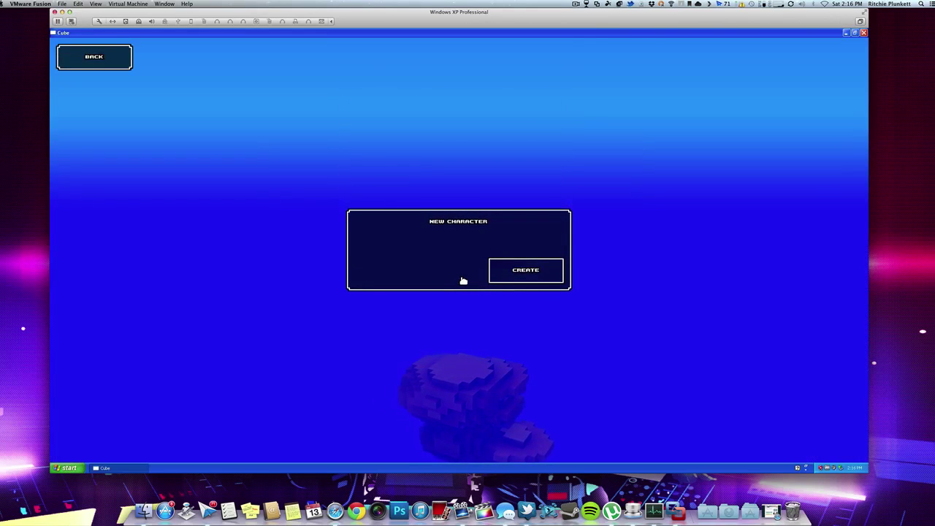
left_click(490, 276)
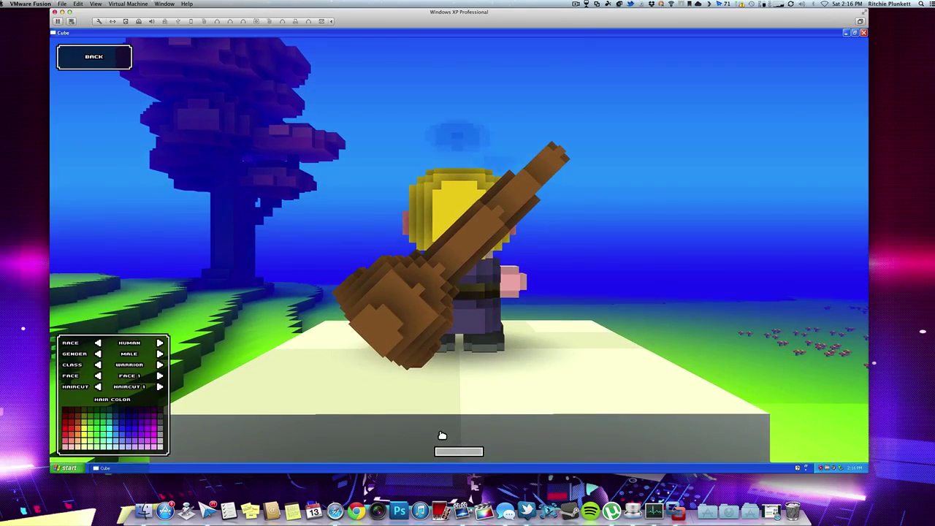
left_click_drag(447, 450, 295, 324)
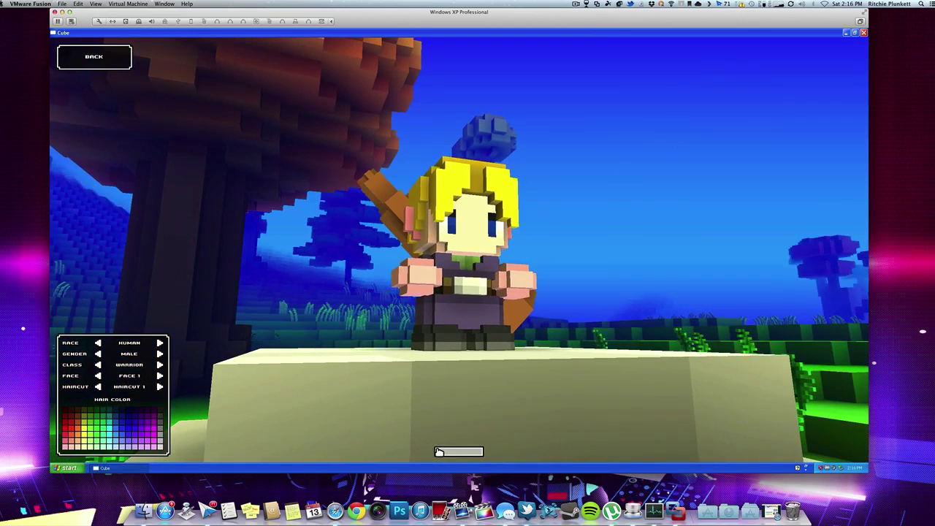
left_click(446, 452)
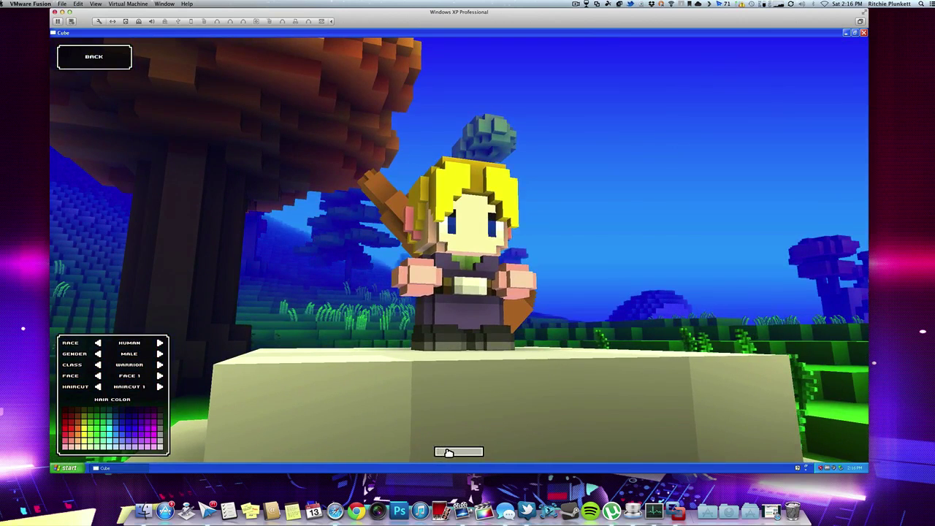
type("asdf")
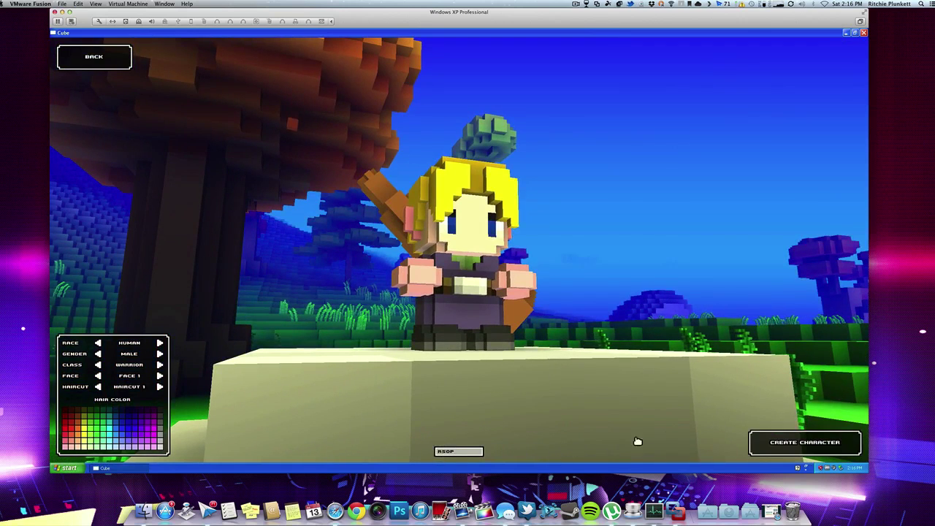
left_click(760, 443)
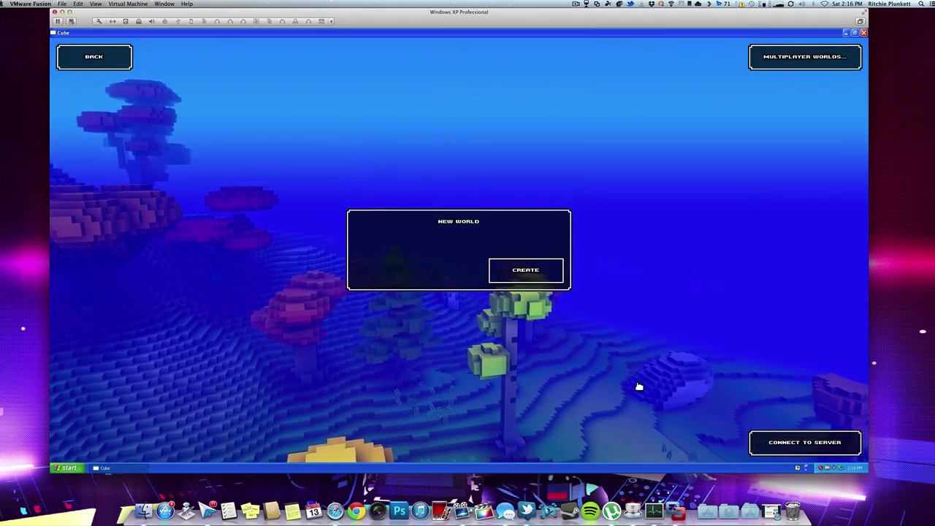
Step: Create and enter a new world with seed 12133 and the name RSOP
left_click(530, 276)
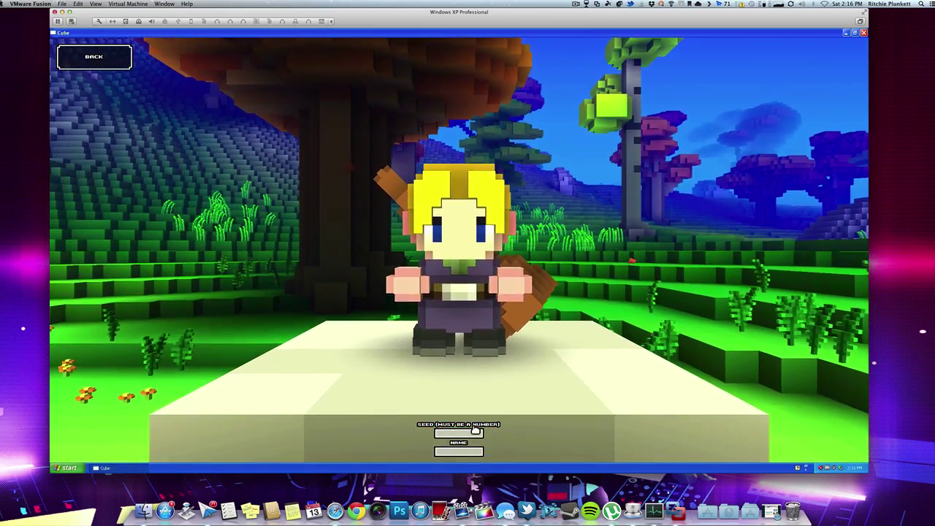
left_click(471, 436)
type("12133")
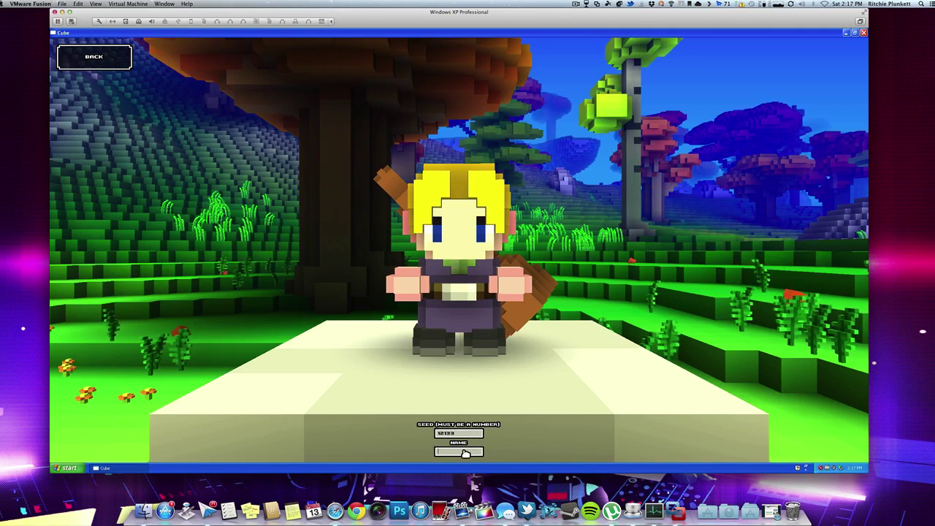
type("RS")
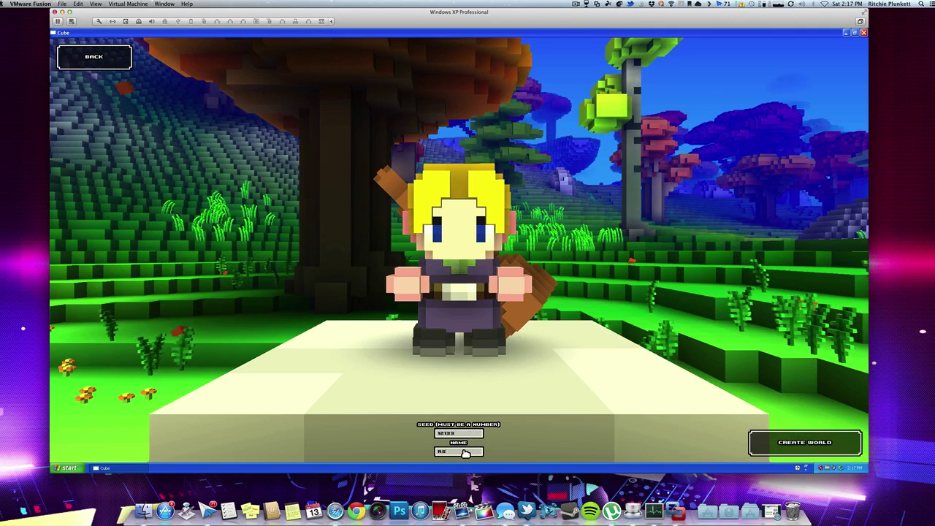
type("OP")
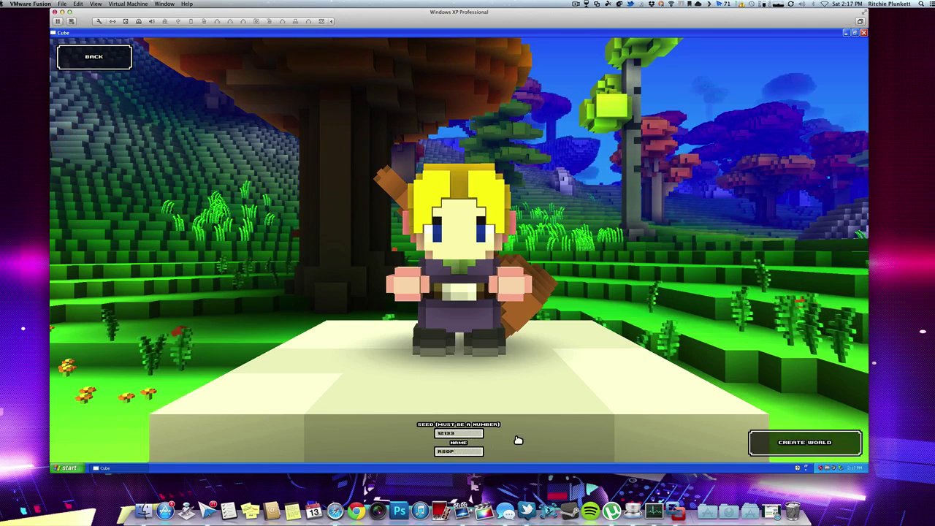
left_click(774, 442)
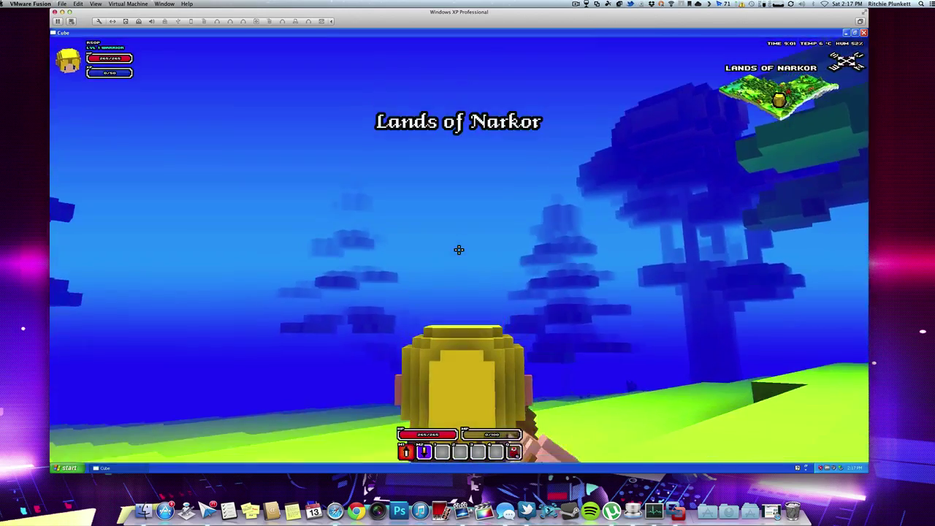
Step: Walk the character forward across the grassy hills of the Lands of Narkor
key("w")
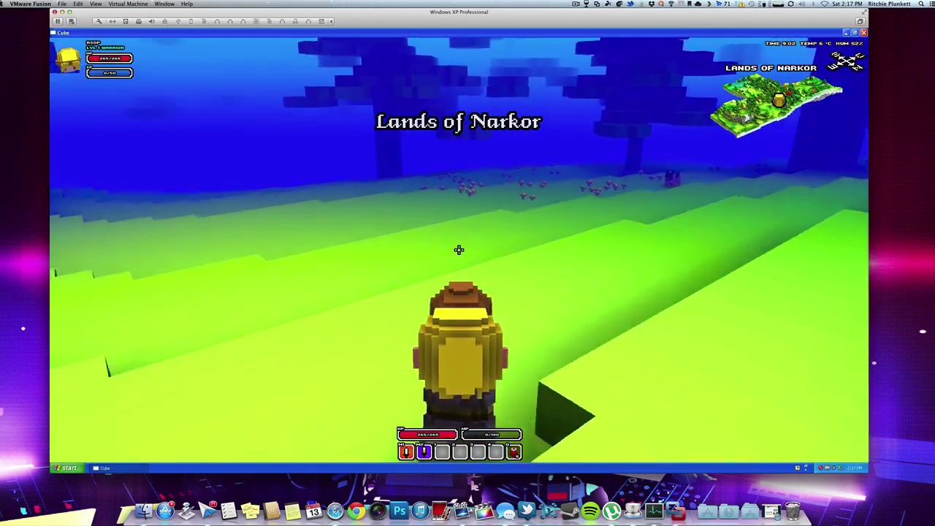
key("w")
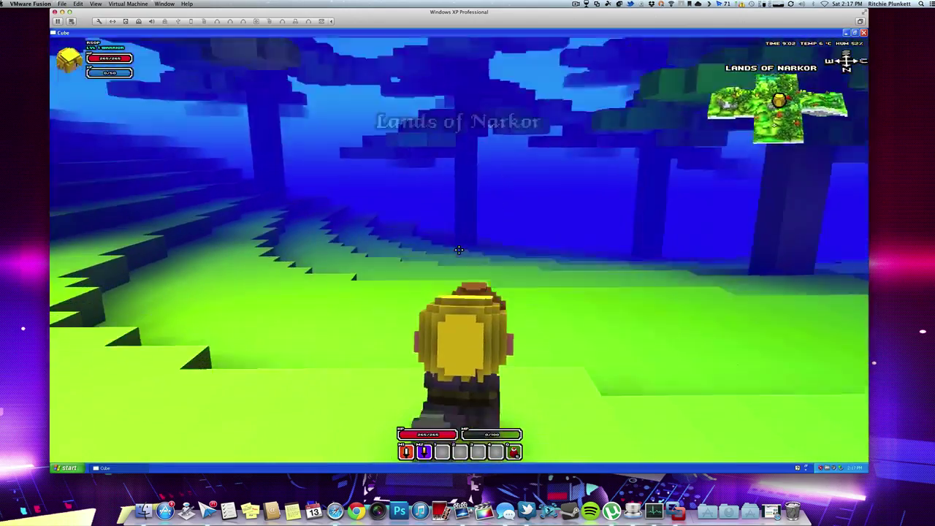
key("w")
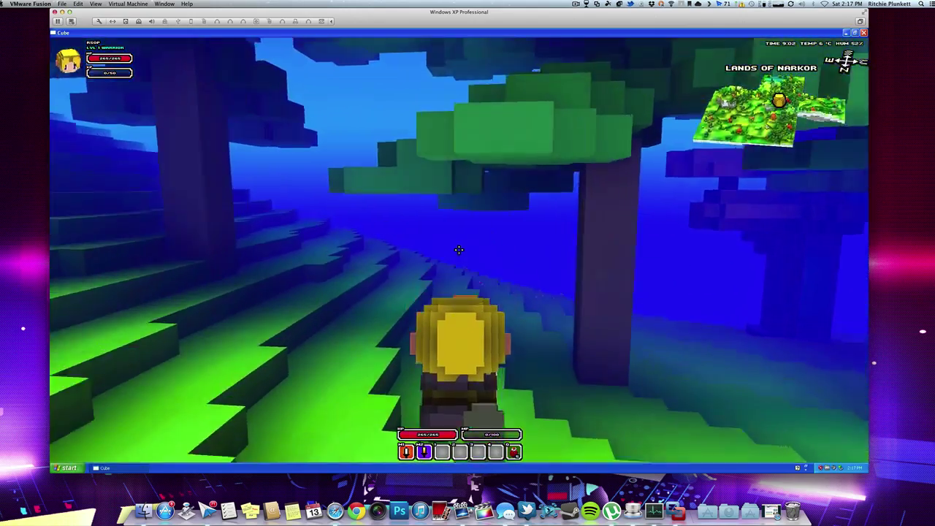
key("w")
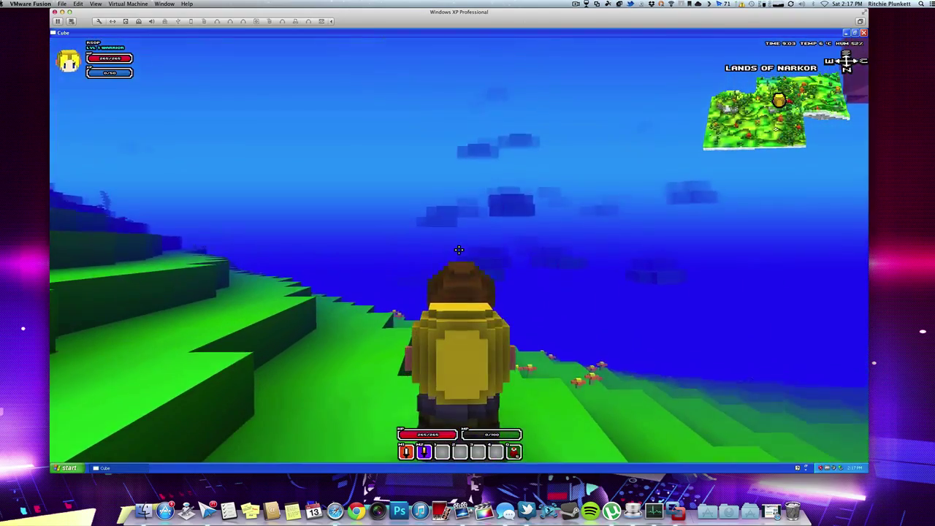
Step: Swing the warrior's weapon and walk the character onward among the trees in the Lands of Narkor
left_click(458, 250)
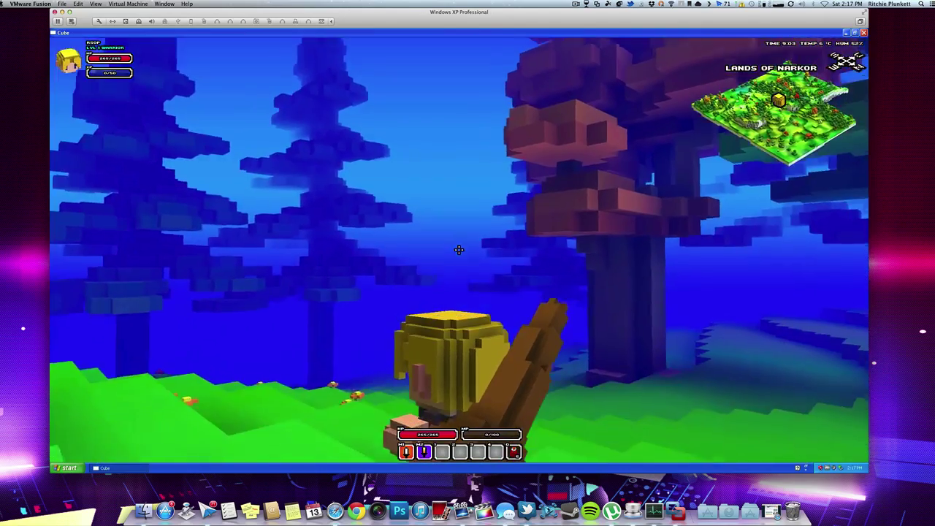
key("w")
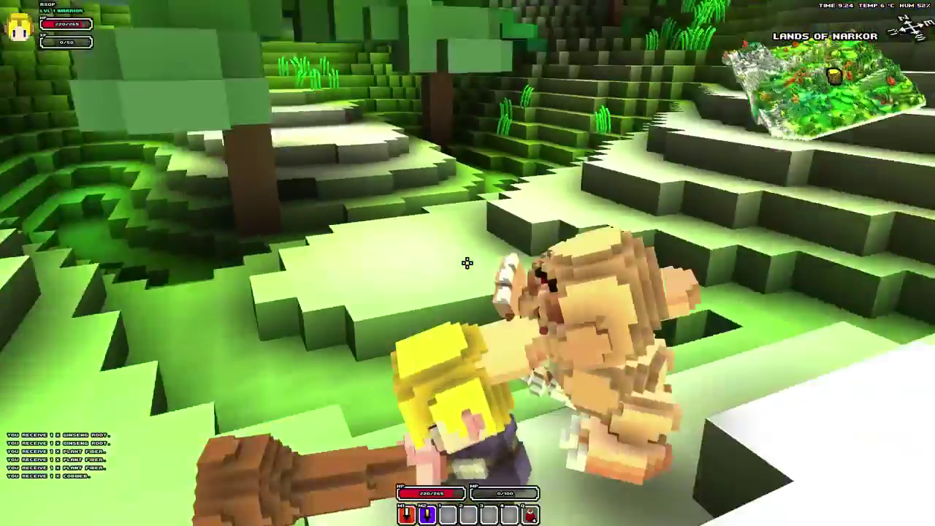
Step: Fight the two Biters on the terraced hillside with repeated basic weapon attacks
left_click(467, 263)
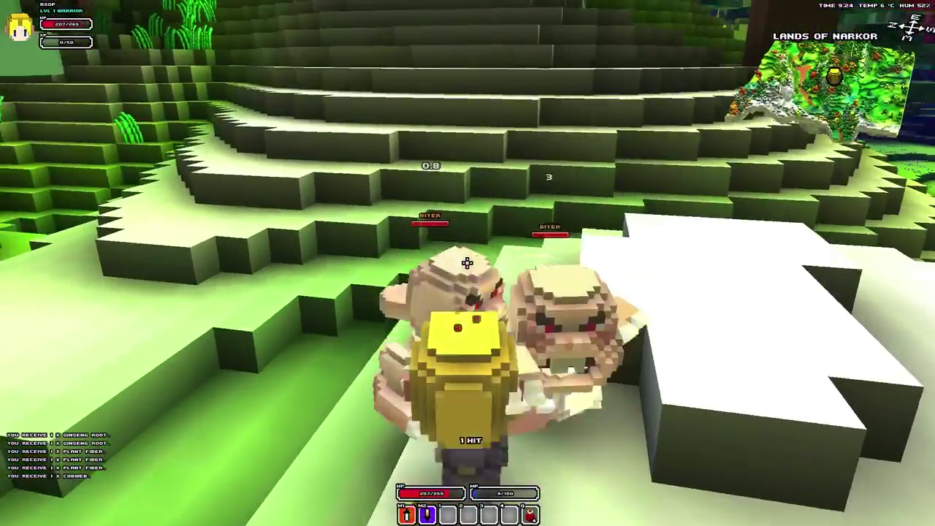
left_click(467, 263)
left_click(467, 263)
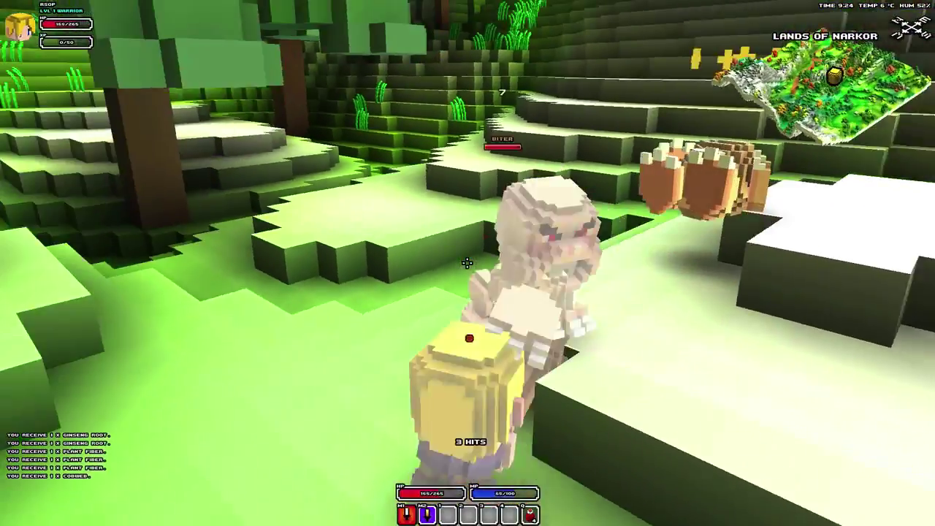
left_click(467, 263)
left_click(467, 263)
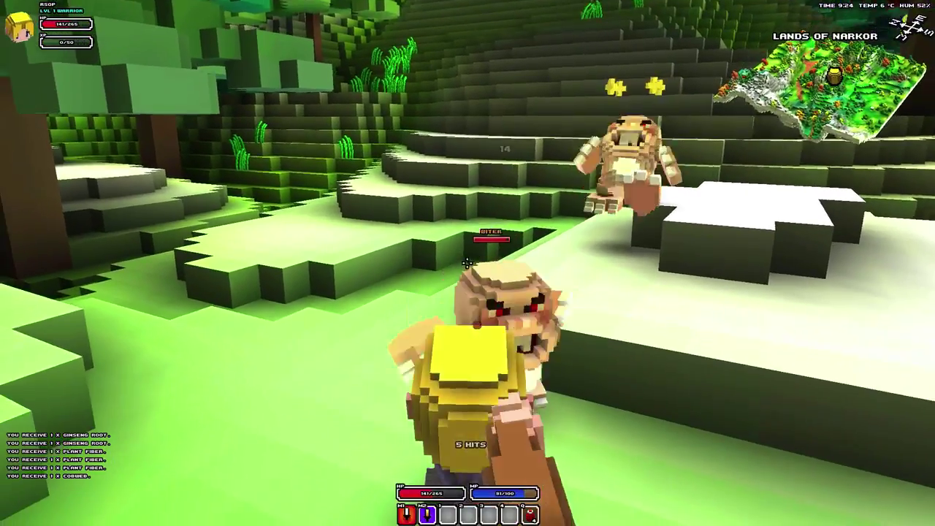
left_click(467, 263)
left_click(466, 263)
left_click(467, 263)
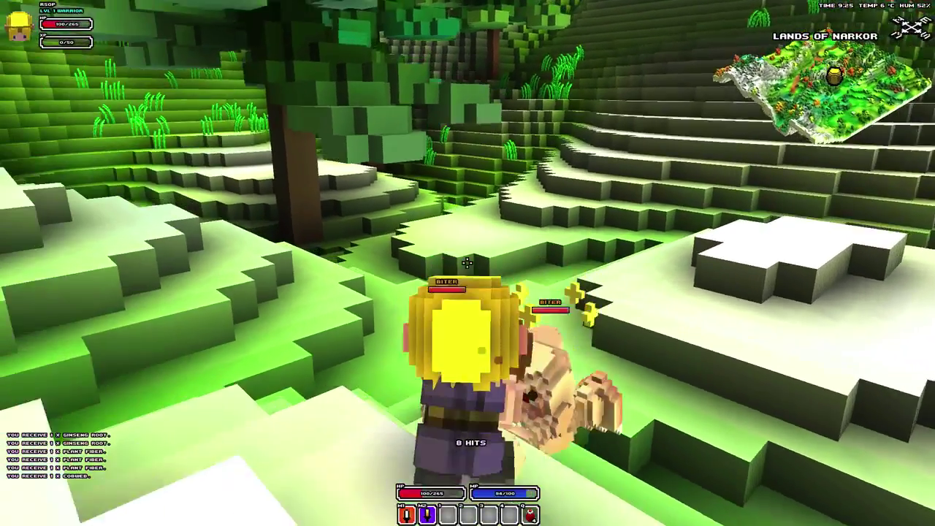
left_click(468, 263)
left_click(467, 263)
left_click(467, 263)
left_click(467, 263)
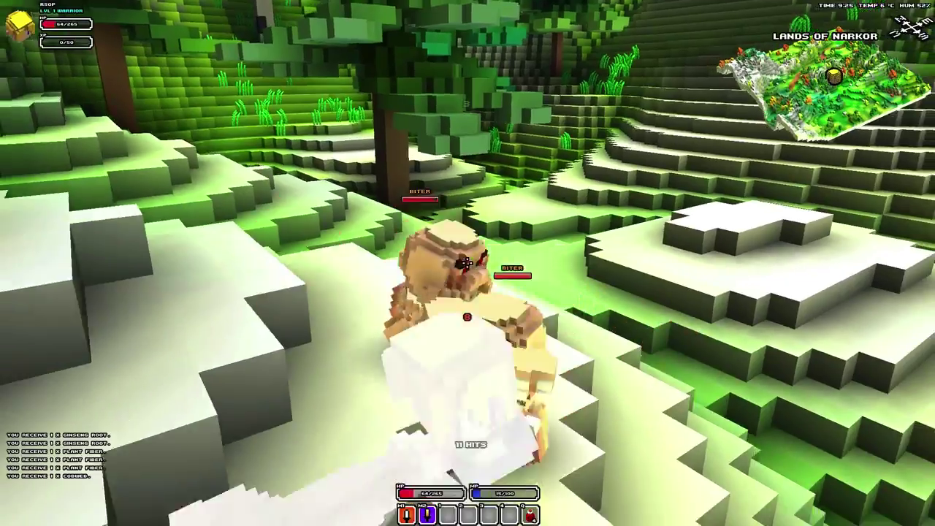
Step: Use the warrior's secondary attack on the Biters and back away from them while consuming the quick-slot healing item
right_click(467, 263)
key("s")
key("q")
key("s")
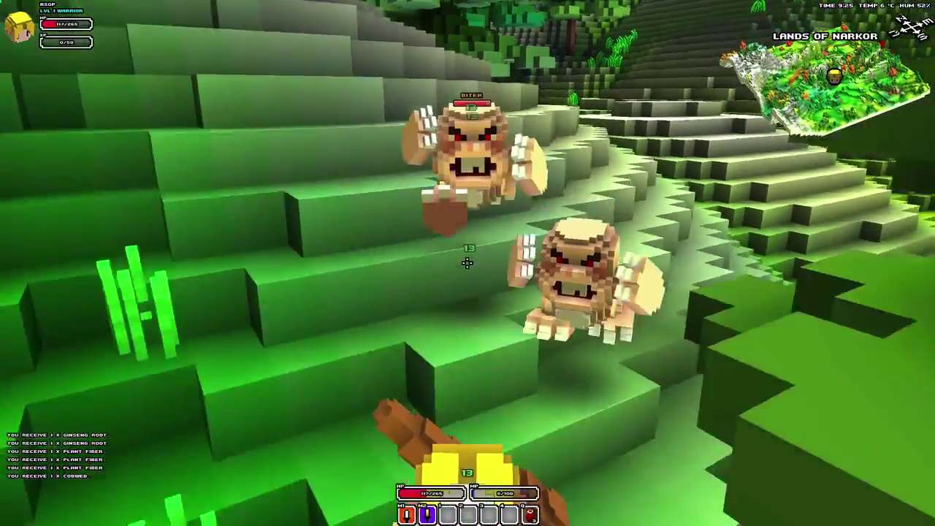